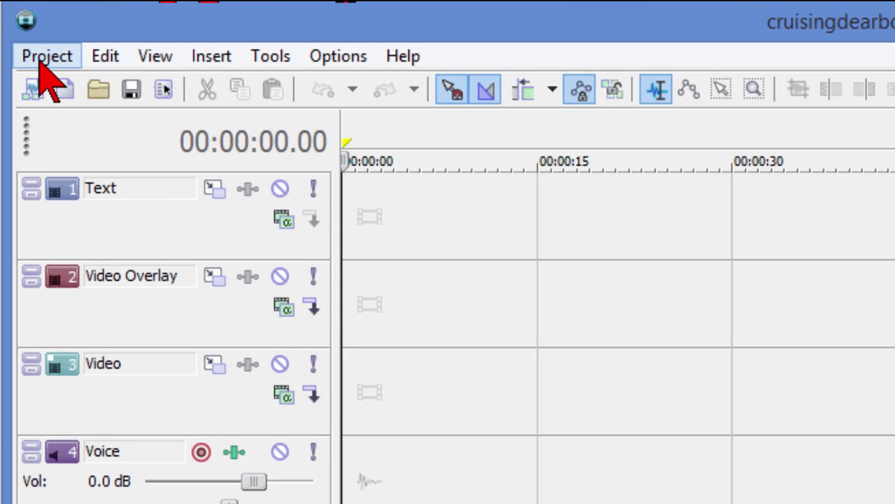
# Create a new project named dashcam1 with Manage project files enabled
pyautogui.click(20, 25)
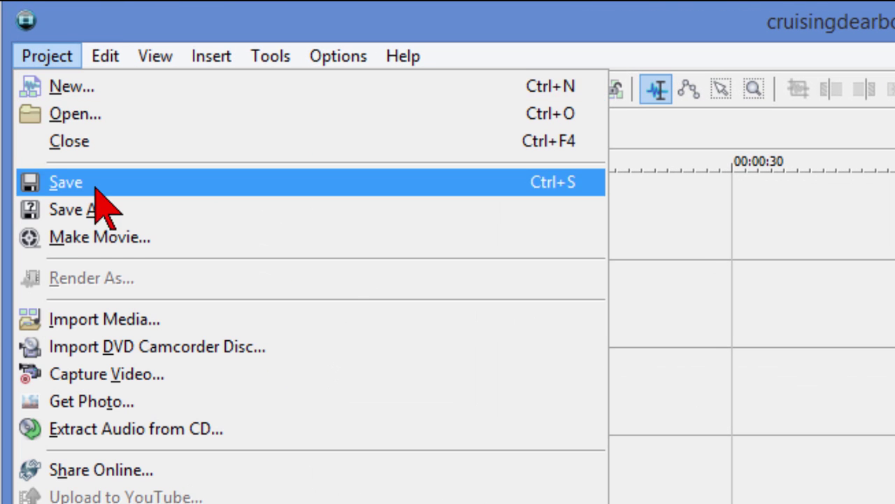
pyautogui.click(46, 89)
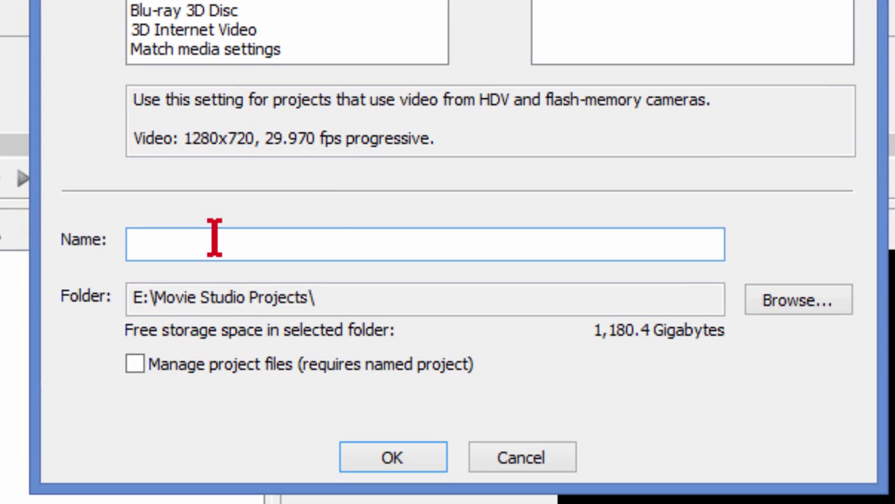
pyautogui.write('hcam1')
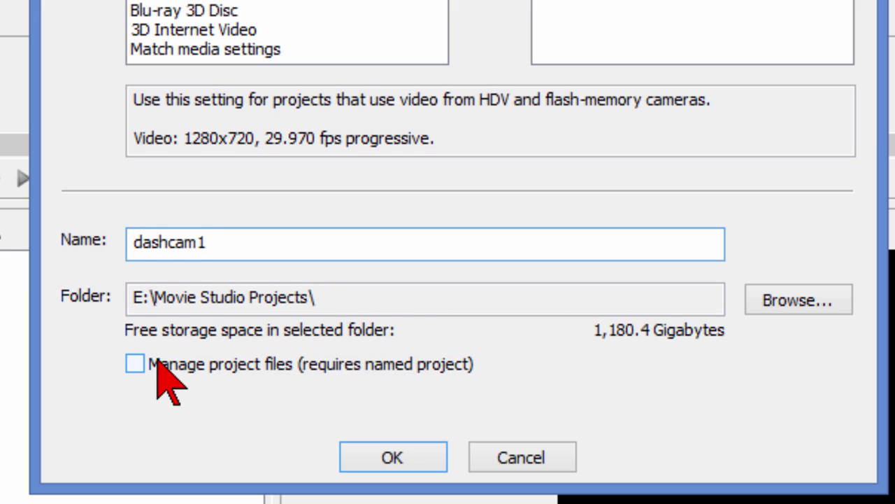
pyautogui.click(135, 363)
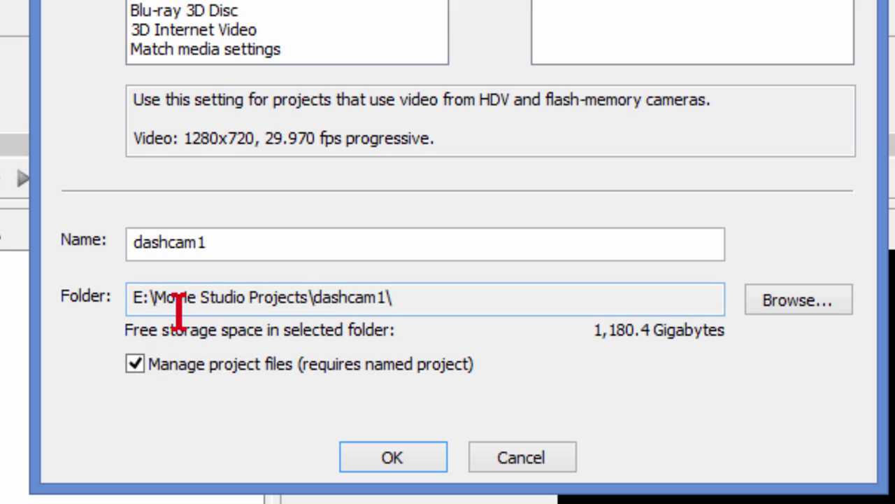
pyautogui.click(417, 462)
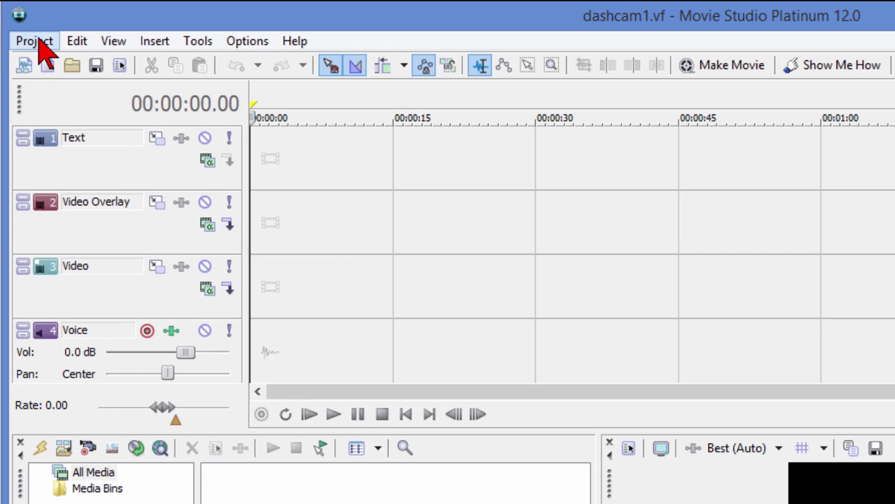
# Import 18490005.MOV from Removable Disk > DCIM > 14141206 into the project media
pyautogui.click(21, 26)
pyautogui.click(44, 235)
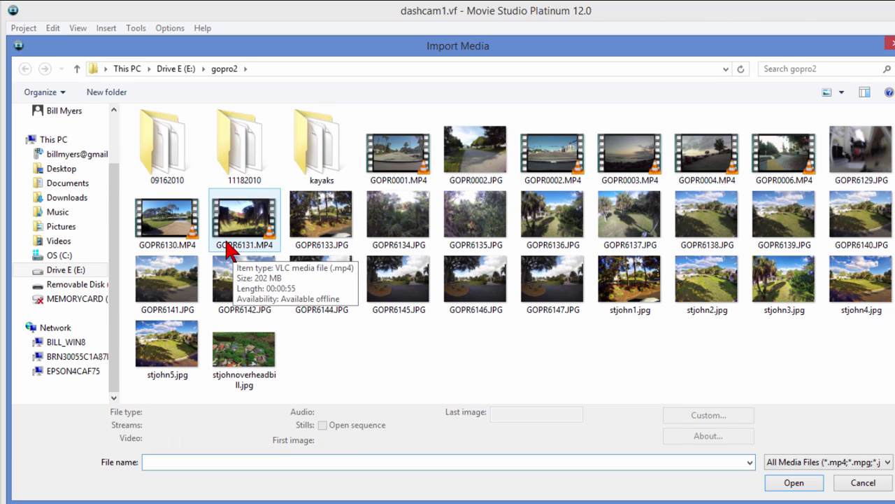
pyautogui.click(84, 285)
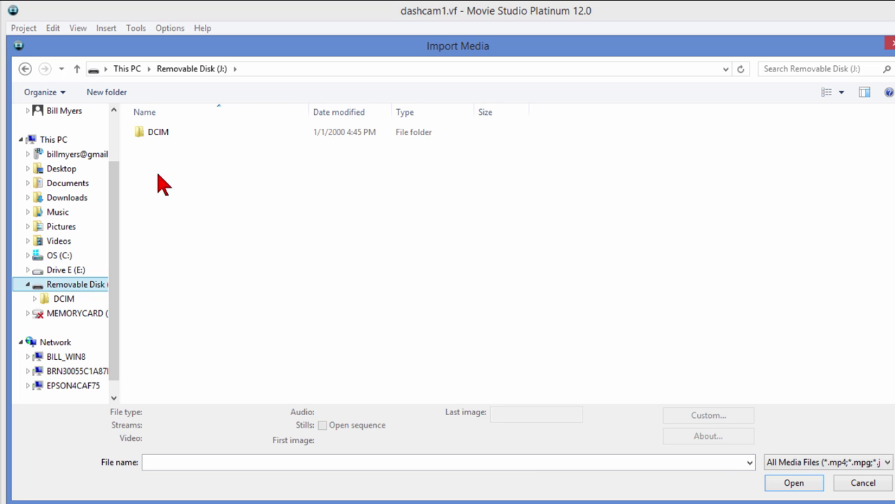
pyautogui.click(161, 134)
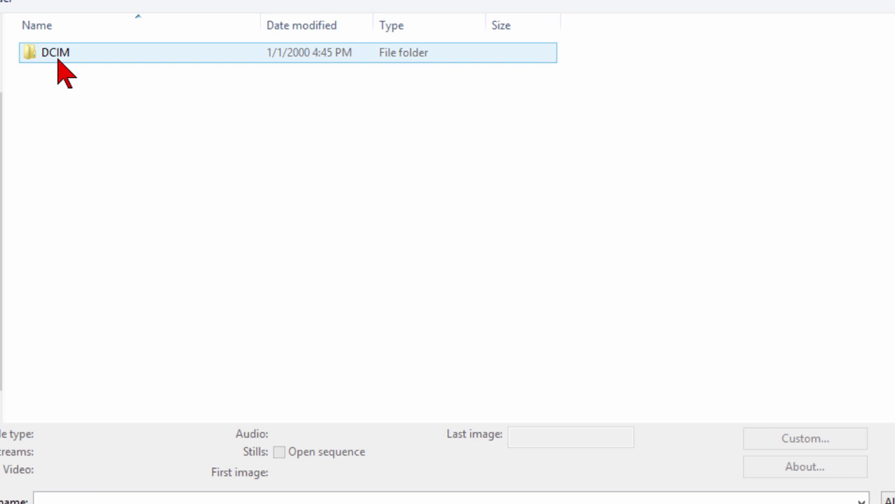
pyautogui.doubleClick(58, 60)
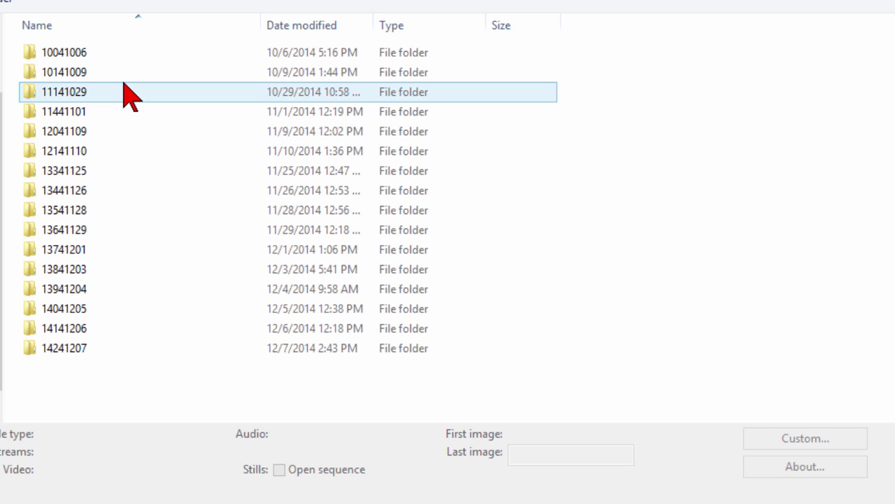
pyautogui.doubleClick(65, 330)
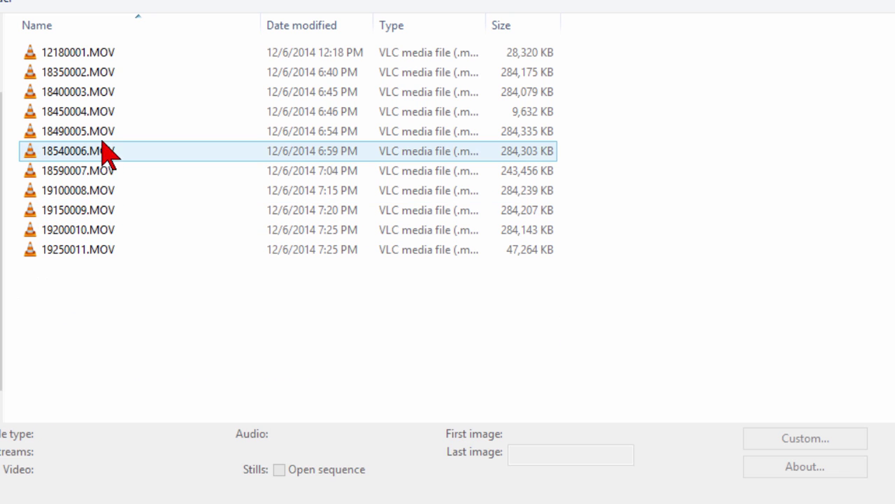
pyautogui.click(94, 137)
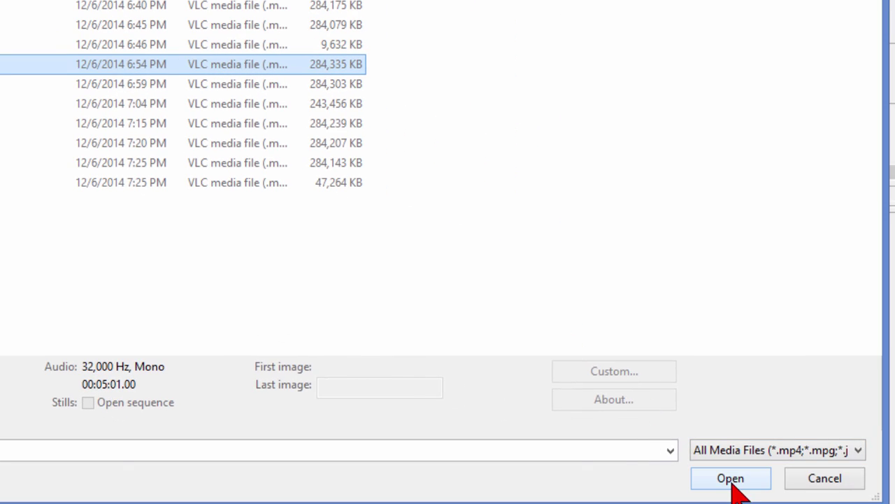
pyautogui.click(733, 482)
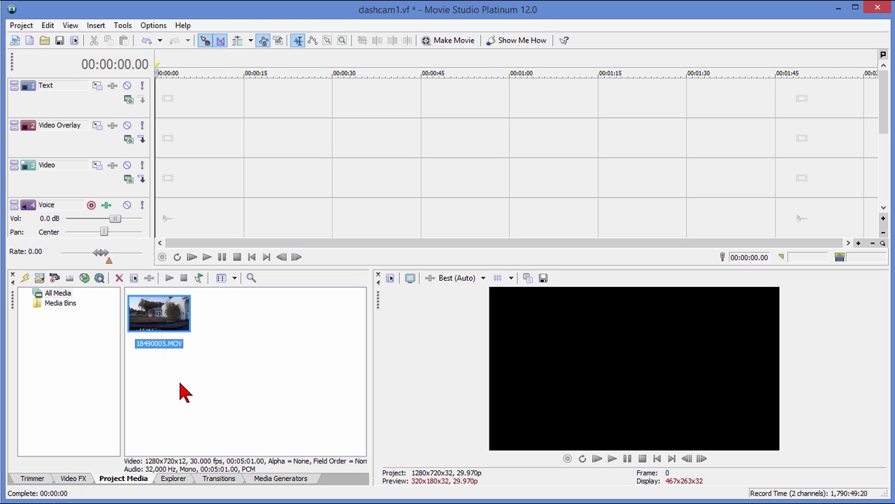
# Drag clip 18490005 onto the timeline and delete its audio event from the Voice track
pyautogui.moveTo(156, 323); pyautogui.dragTo(168, 214)
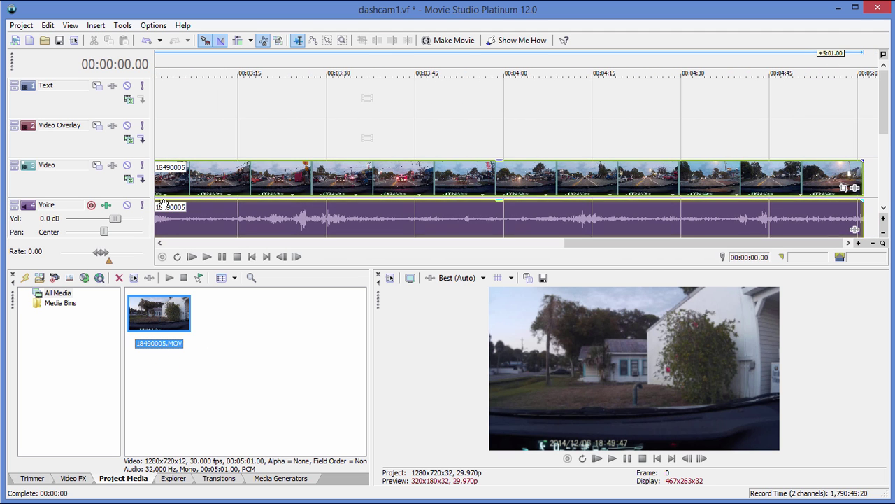
pyautogui.scroll(-5, 299, 222)
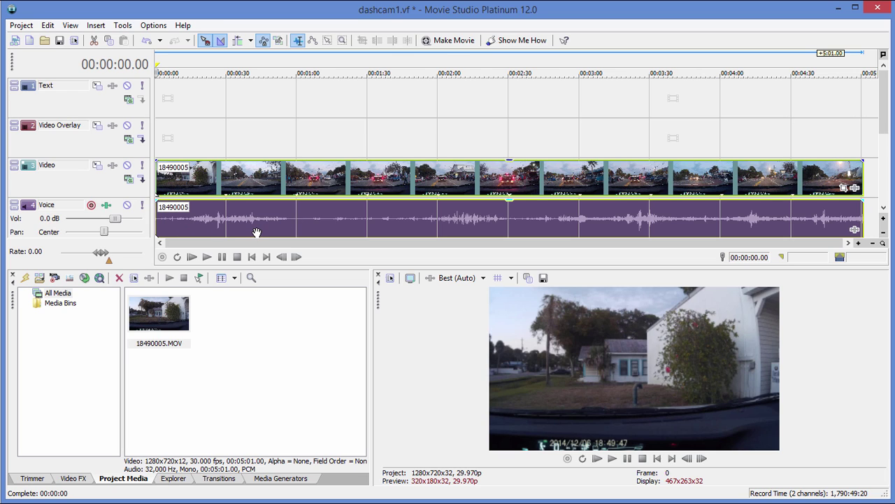
pyautogui.rightClick(322, 219)
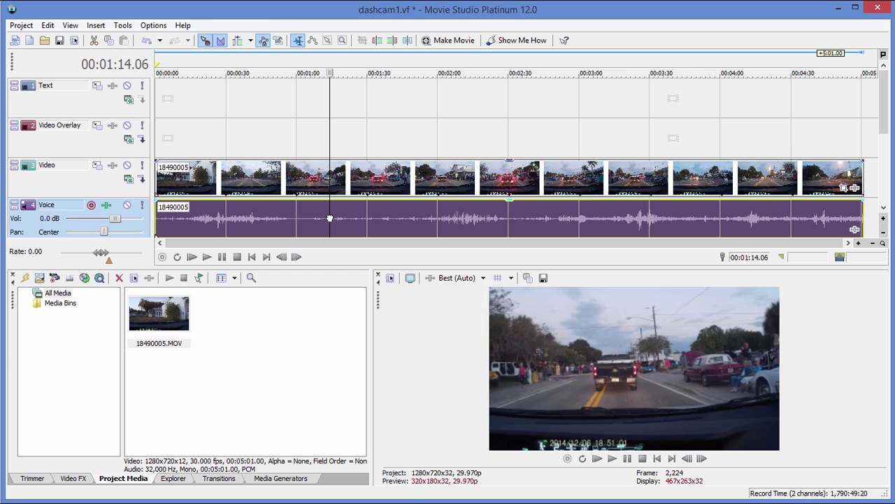
pyautogui.press('Delete')
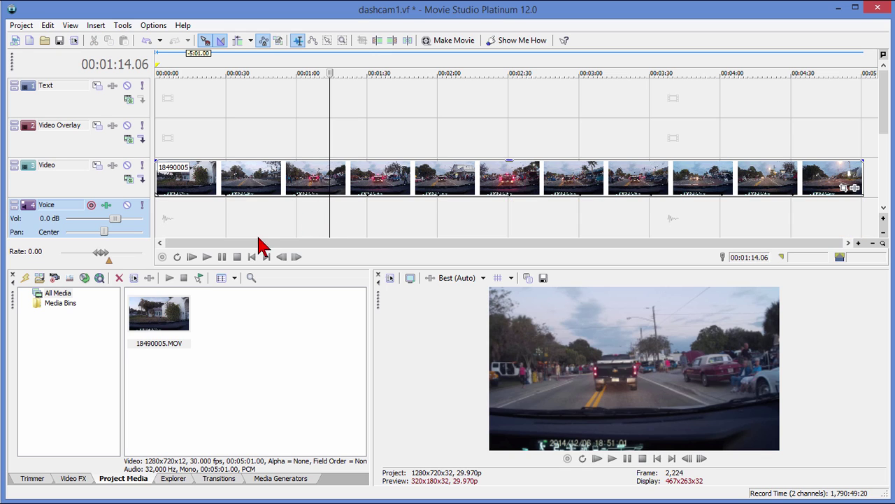
# Select 0:00–0:40 of the clip and delete it with Auto Ripple turned on
pyautogui.click(212, 148)
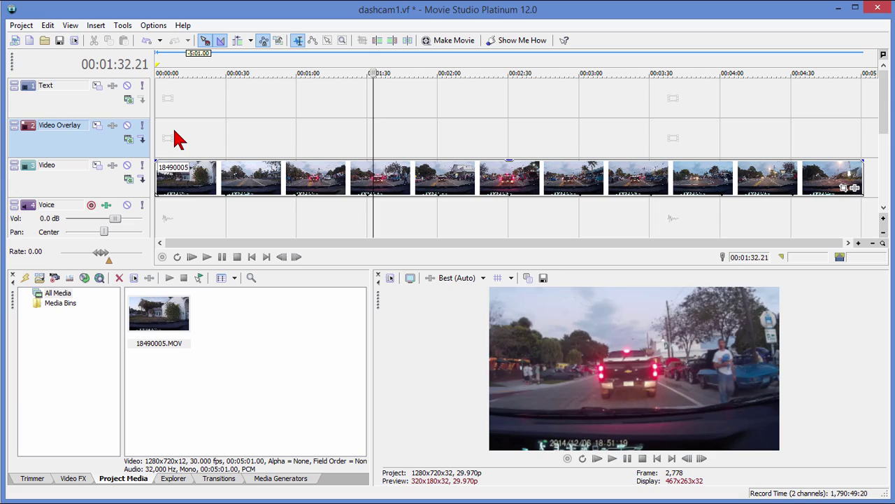
pyautogui.click(176, 140)
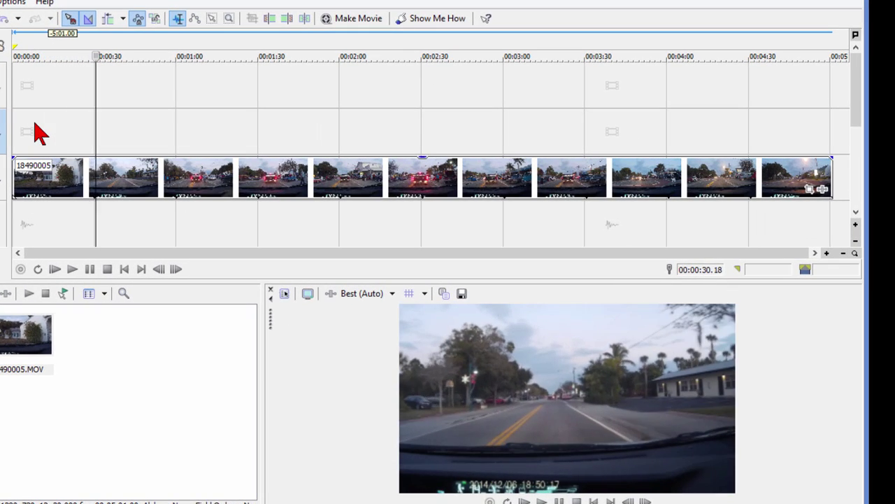
pyautogui.press('space')
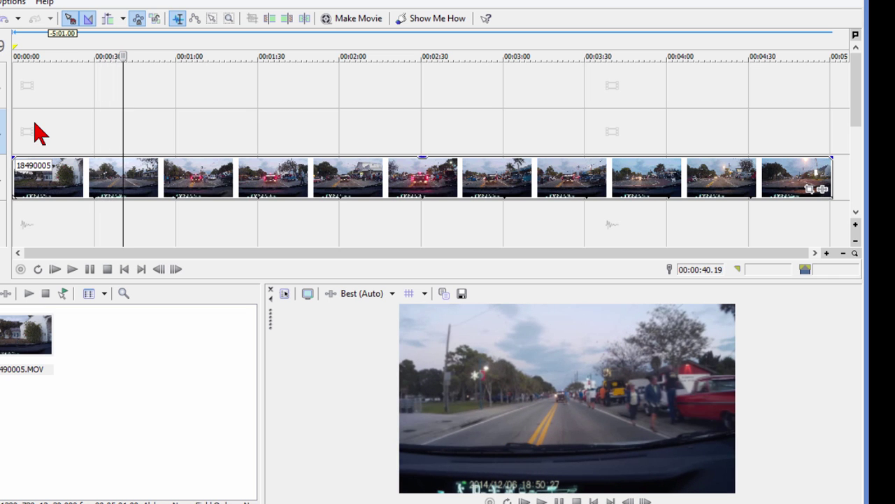
pyautogui.hotkey('shift', 'Left')
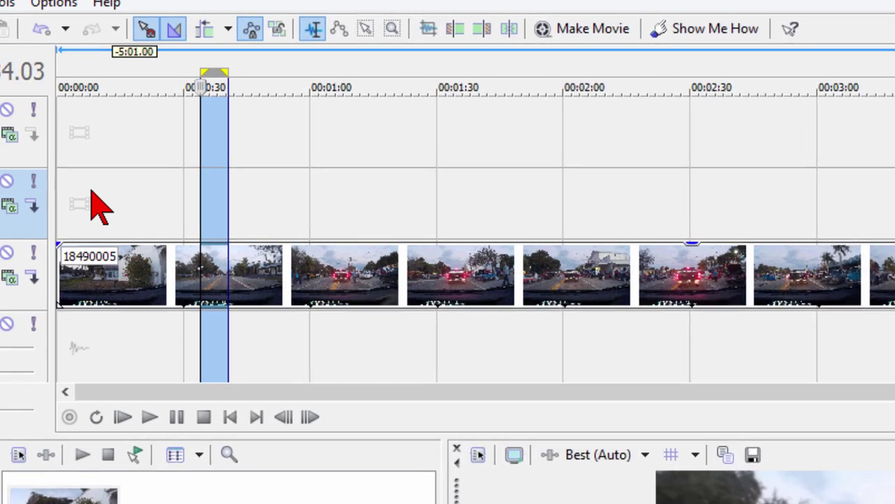
pyautogui.hotkey('shift', 'Left')
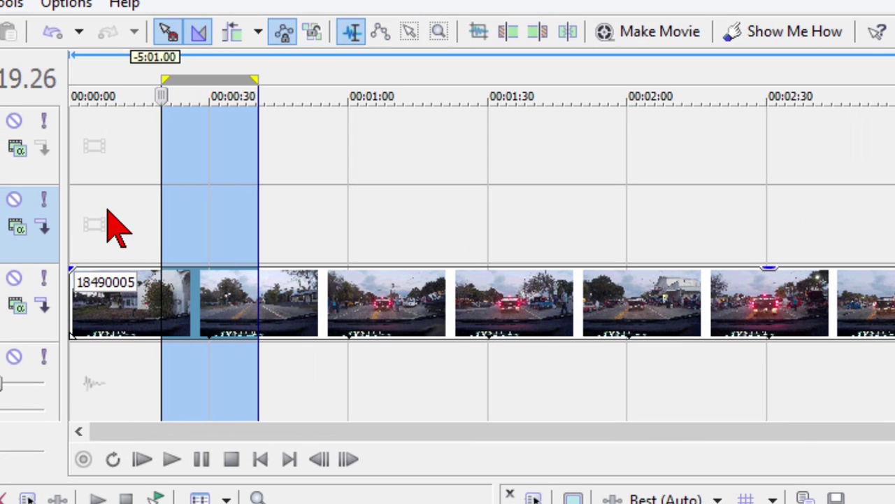
pyautogui.hotkey('shift', 'Left')
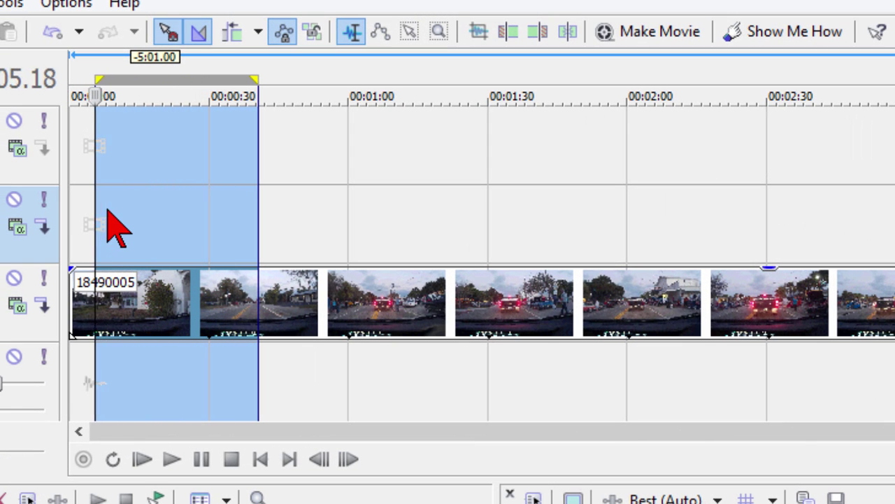
pyautogui.hotkey('shift', 'Left')
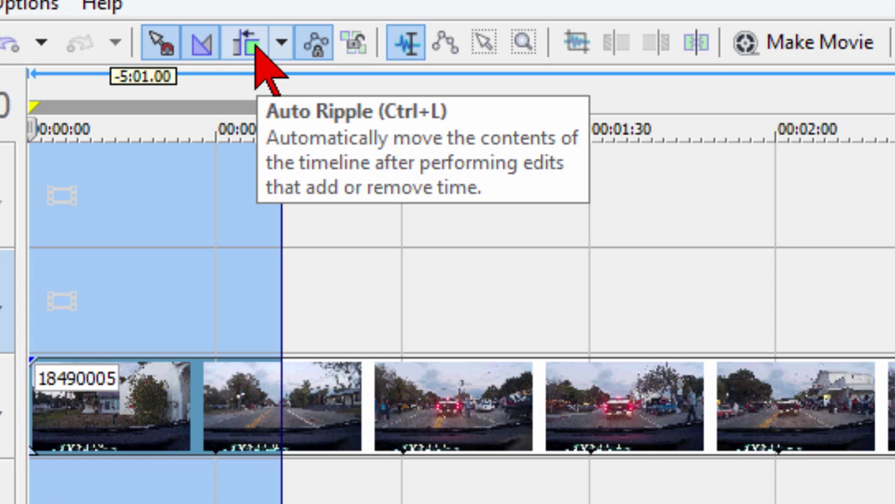
pyautogui.click(245, 43)
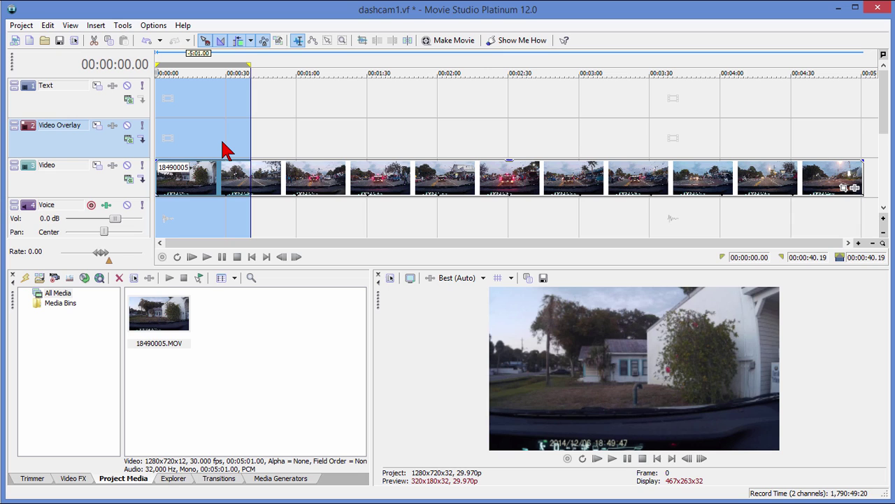
pyautogui.press('Delete')
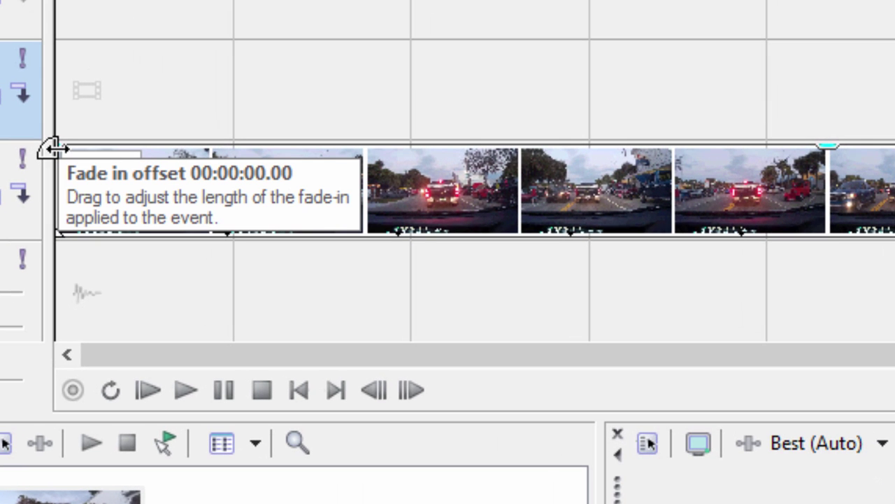
# Drag the clip's top-left fade handle for a short fade-in from black, then preview it
pyautogui.moveTo(52, 148); pyautogui.dragTo(67, 149)
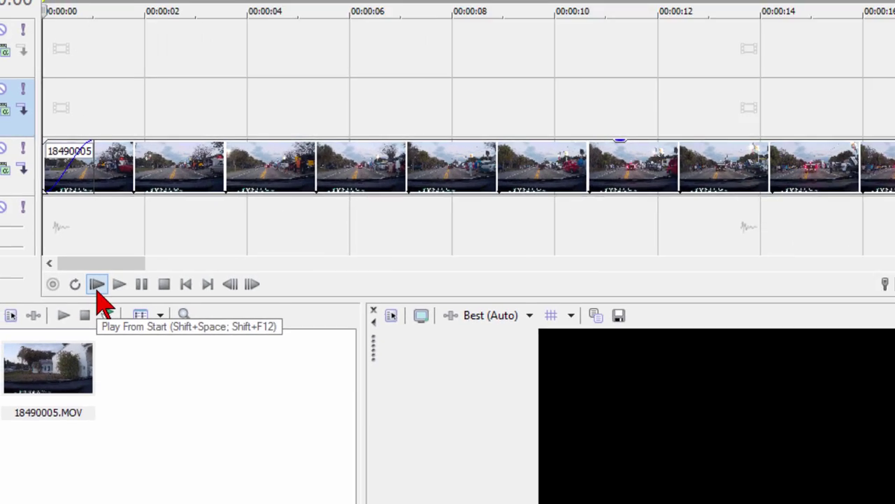
pyautogui.click(98, 285)
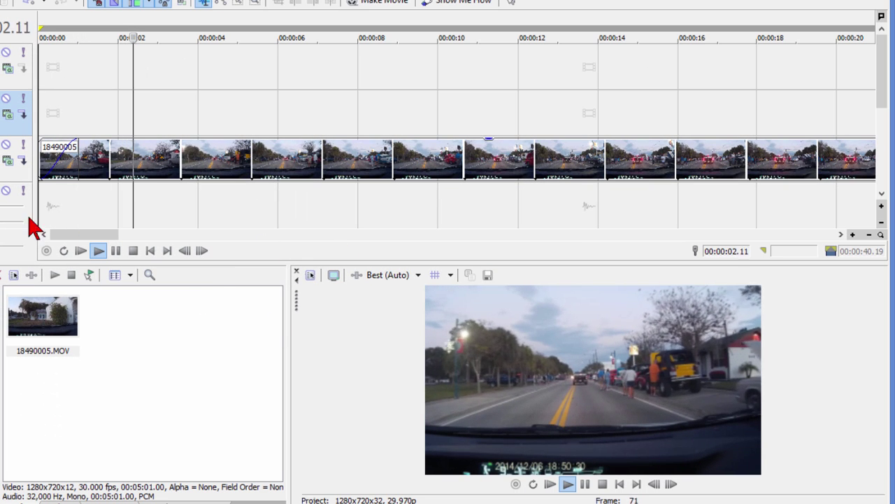
pyautogui.click(113, 251)
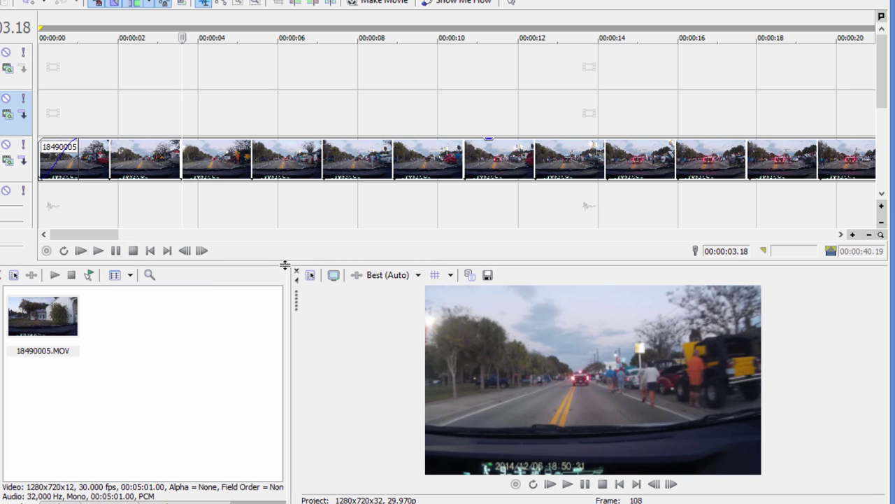
pyautogui.moveTo(284, 264); pyautogui.dragTo(279, 224)
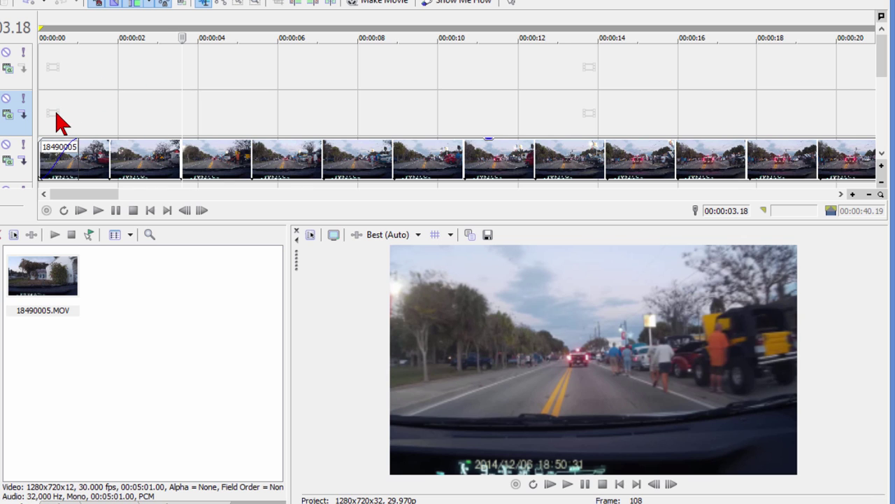
pyautogui.click(49, 65)
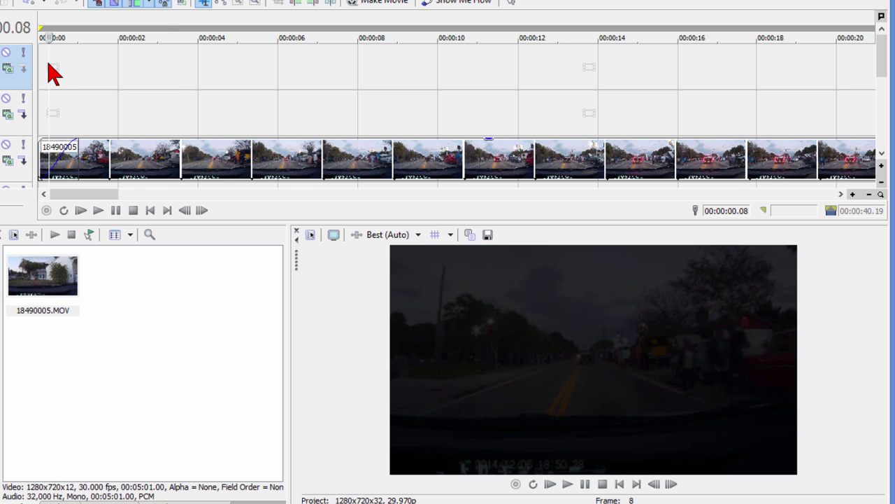
# Insert a Legacy Text title reading 'Cruising Dearborn, Englewood, Fl' at font size 48
pyautogui.rightClick(49, 64)
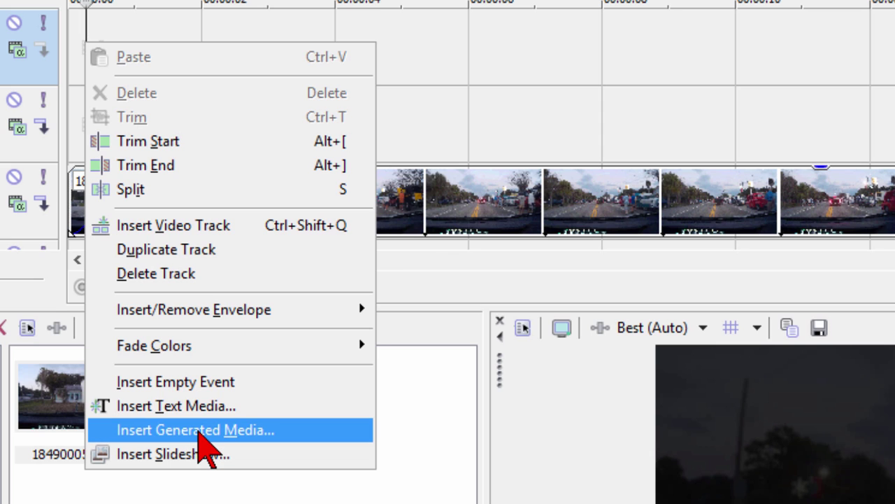
pyautogui.click(199, 432)
pyautogui.click(352, 340)
pyautogui.doubleClick(351, 340)
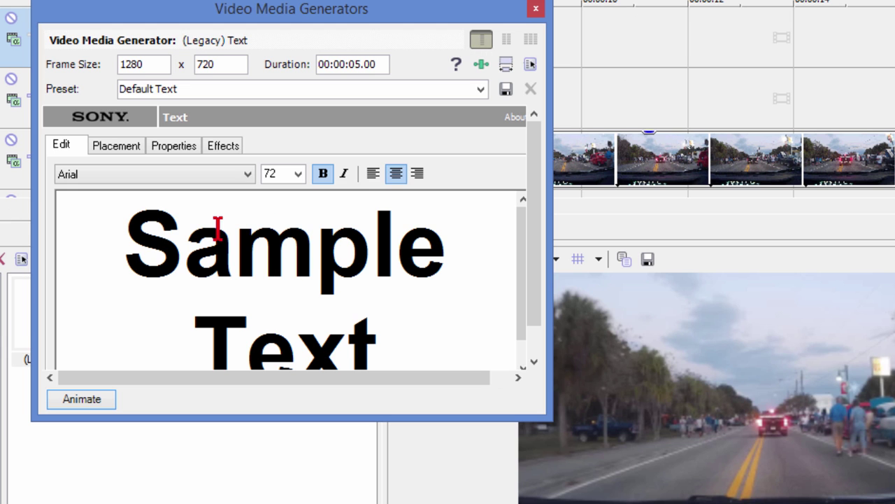
pyautogui.moveTo(133, 231); pyautogui.dragTo(425, 324)
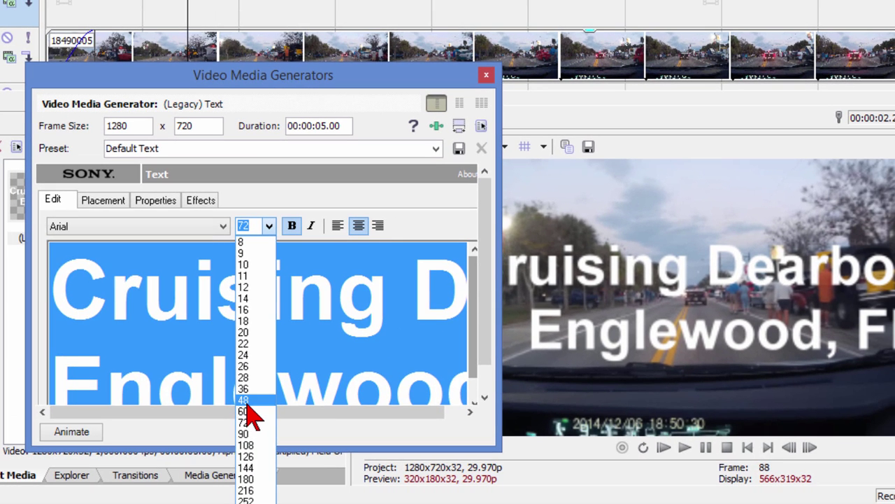
pyautogui.click(245, 400)
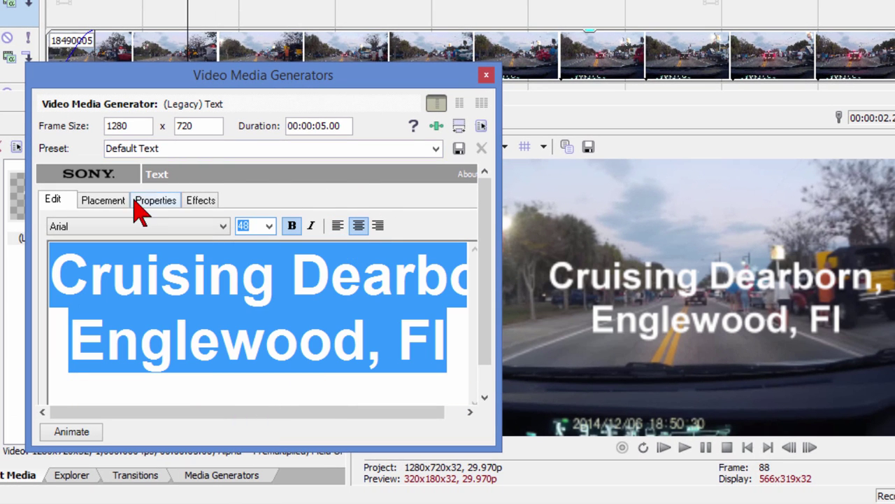
# Raise the title slightly and give it a black outline with drop shadow
pyautogui.click(109, 206)
pyautogui.moveTo(160, 330)
pyautogui.mouseDown()
pyautogui.moveTo(160, 317)
pyautogui.moveTo(160, 346)
pyautogui.moveTo(159, 319)
pyautogui.mouseUp()
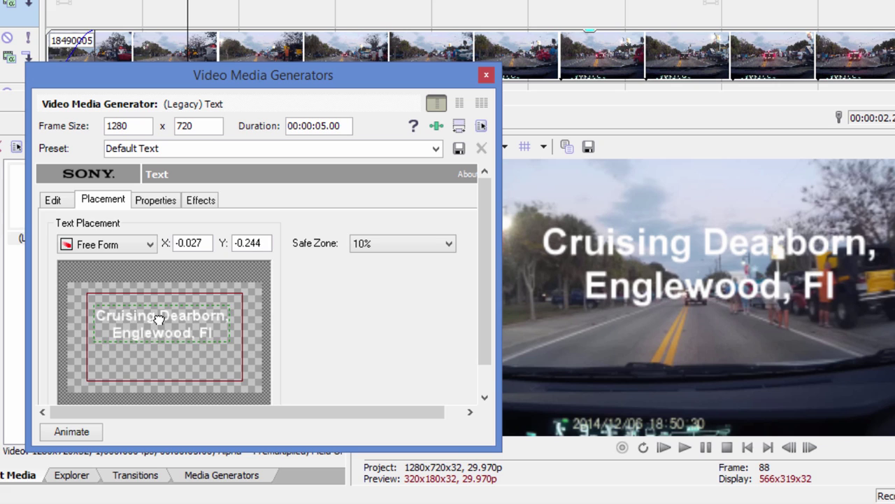
pyautogui.click(202, 203)
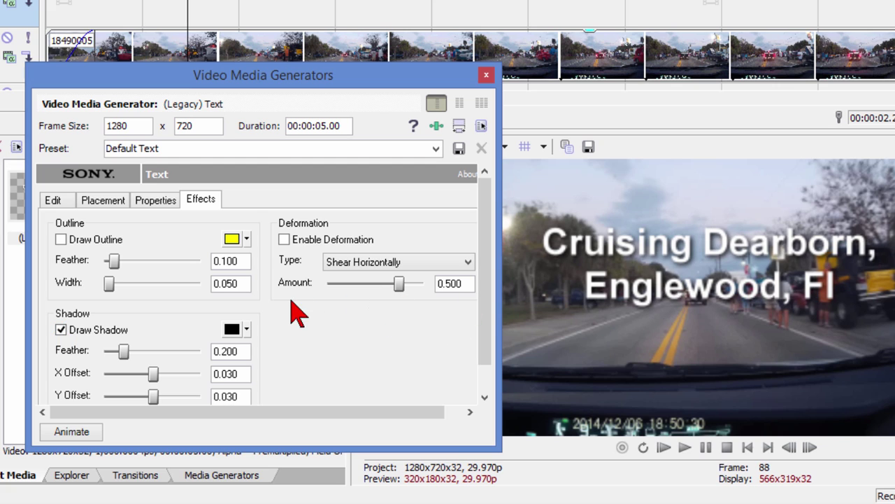
pyautogui.click(62, 331)
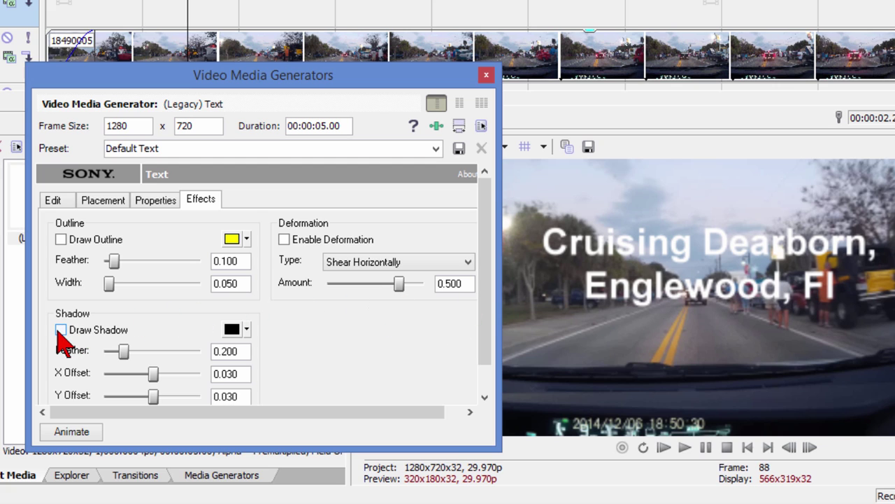
pyautogui.click(61, 330)
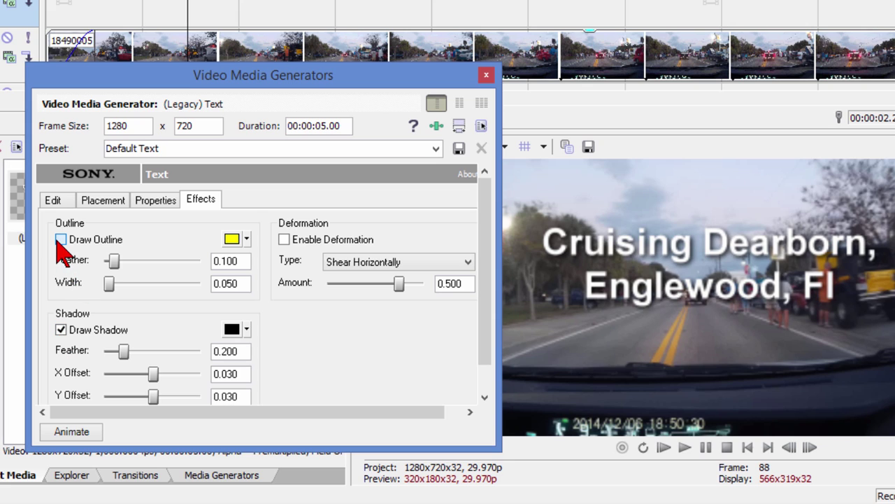
pyautogui.click(247, 240)
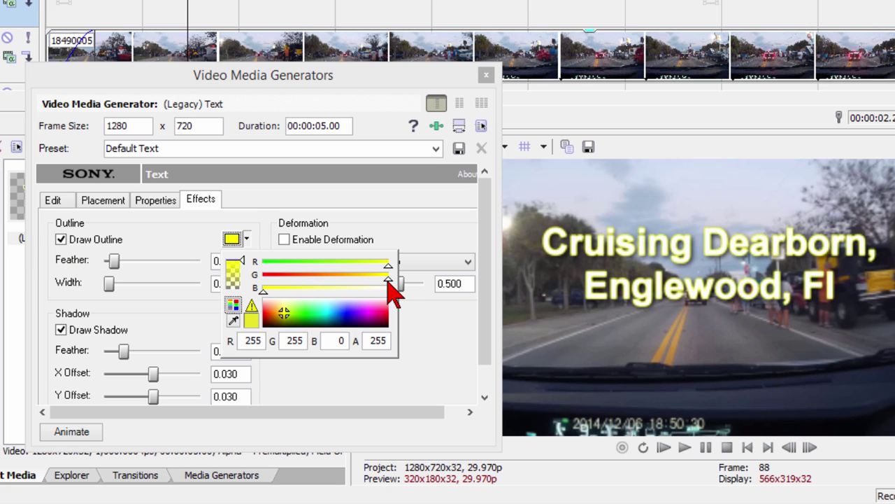
pyautogui.moveTo(387, 277); pyautogui.dragTo(220, 294)
pyautogui.click(374, 325)
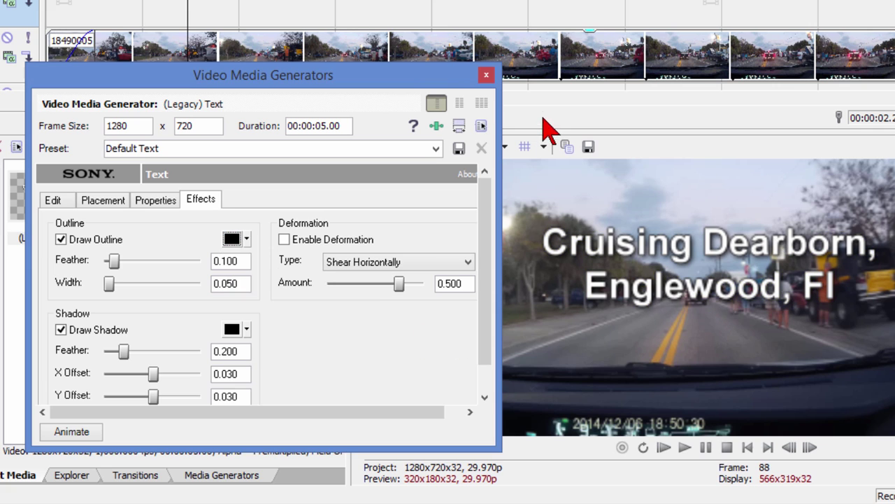
pyautogui.click(486, 76)
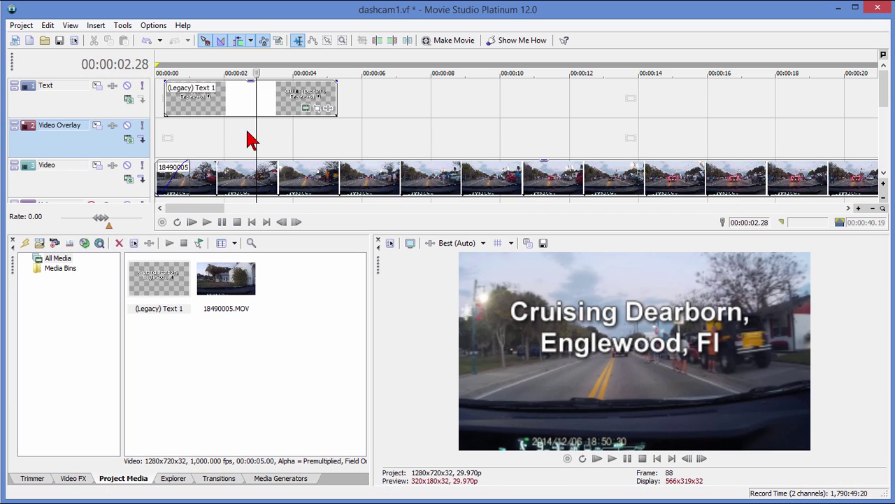
# Insert a second text title, '12/06/2014 - dashcam', on the Video Overlay track
pyautogui.click(202, 137)
pyautogui.rightClick(202, 135)
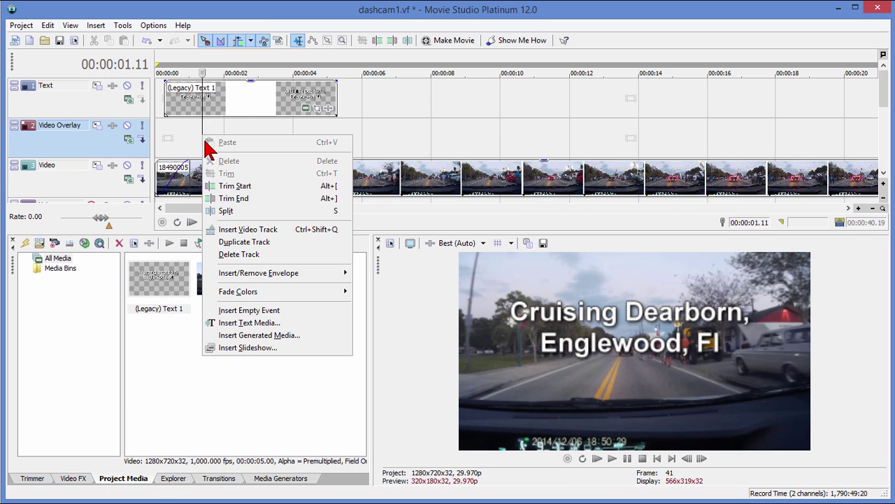
pyautogui.click(249, 322)
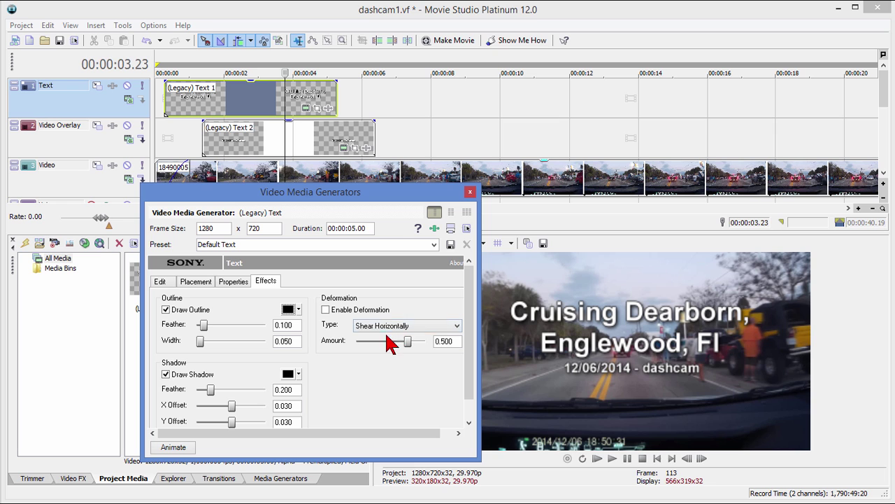
# Move both titles to the start, add fade-ins to each, and trim Text 2's end
pyautogui.click(470, 192)
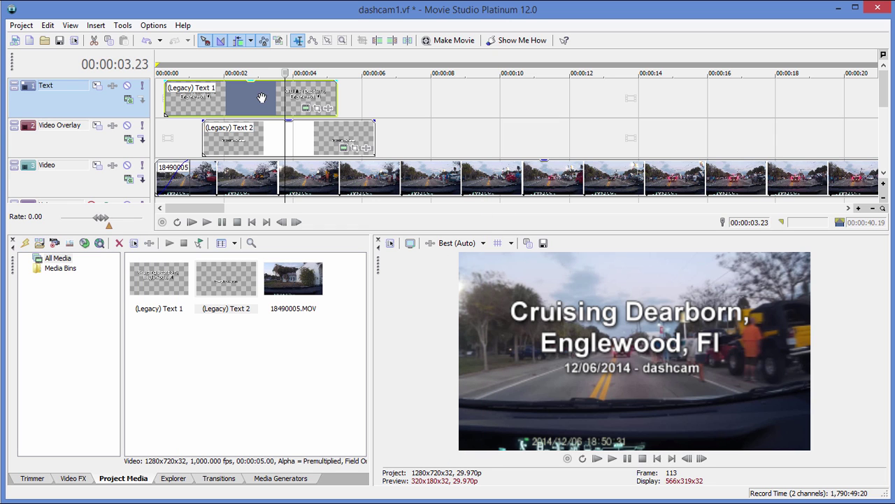
pyautogui.moveTo(259, 96); pyautogui.dragTo(180, 82)
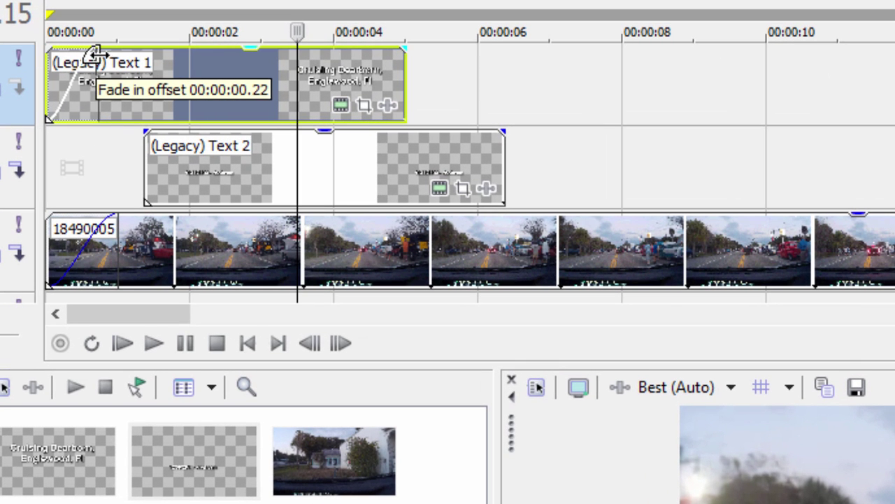
pyautogui.moveTo(96, 54); pyautogui.dragTo(116, 62)
pyautogui.moveTo(219, 166); pyautogui.dragTo(190, 172)
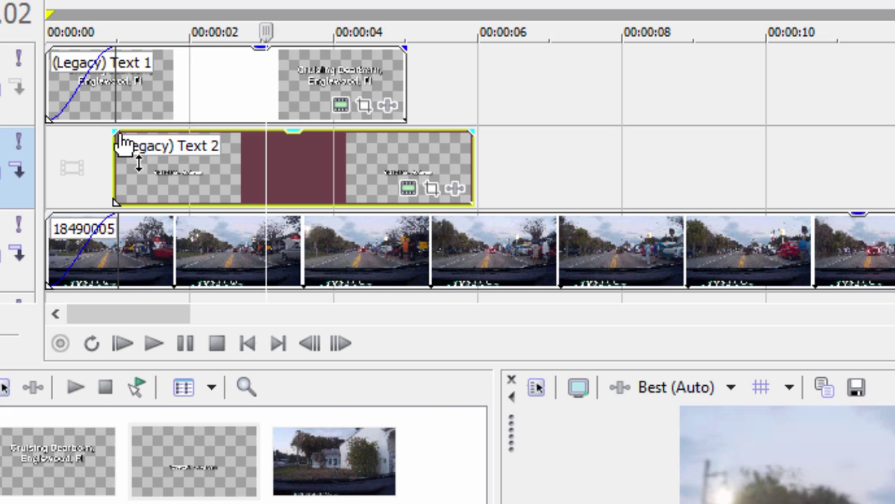
pyautogui.moveTo(116, 130); pyautogui.dragTo(154, 133)
pyautogui.moveTo(473, 156); pyautogui.dragTo(410, 160)
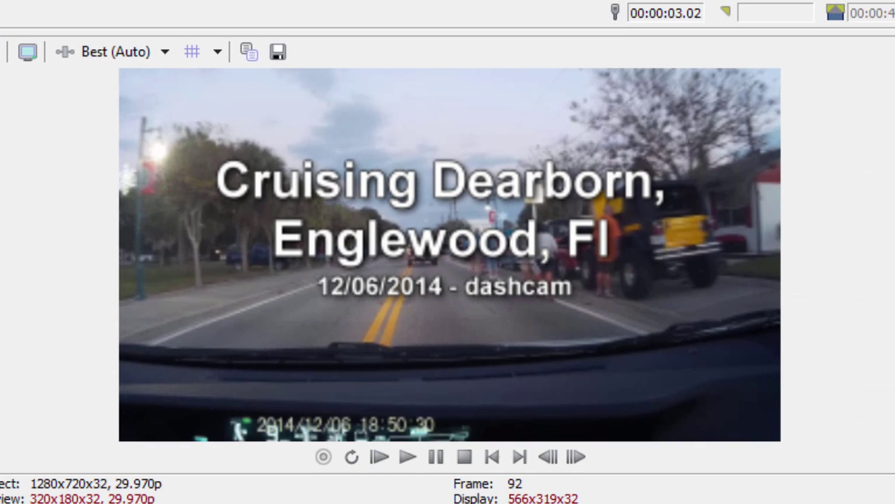
# Preview the two title fade-ins from the beginning of the project
pyautogui.press('Home')
pyautogui.press('space')
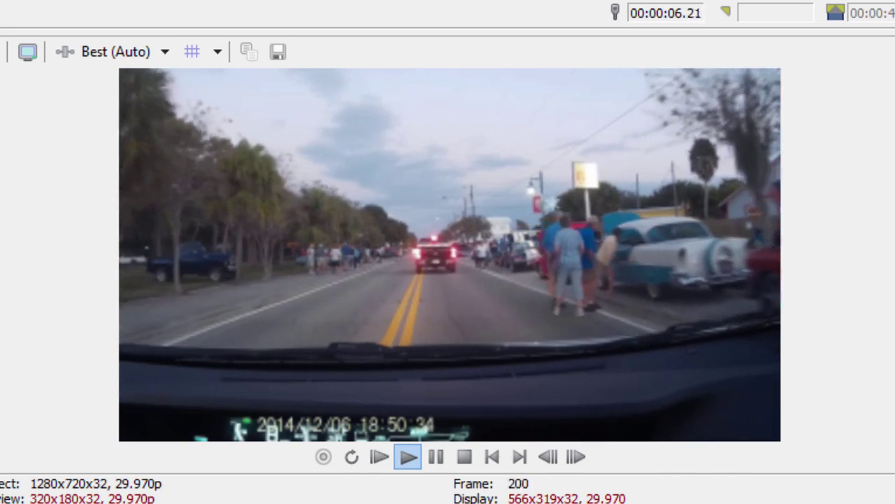
pyautogui.press('Return')
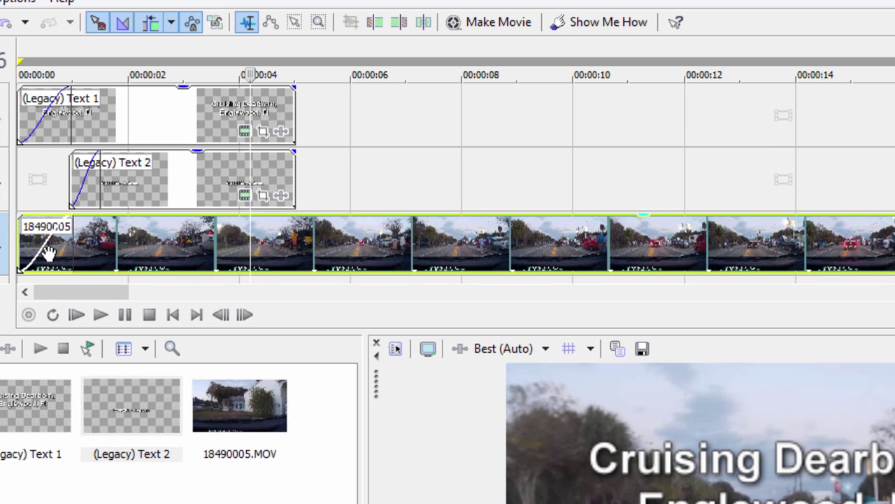
pyautogui.click(372, 250)
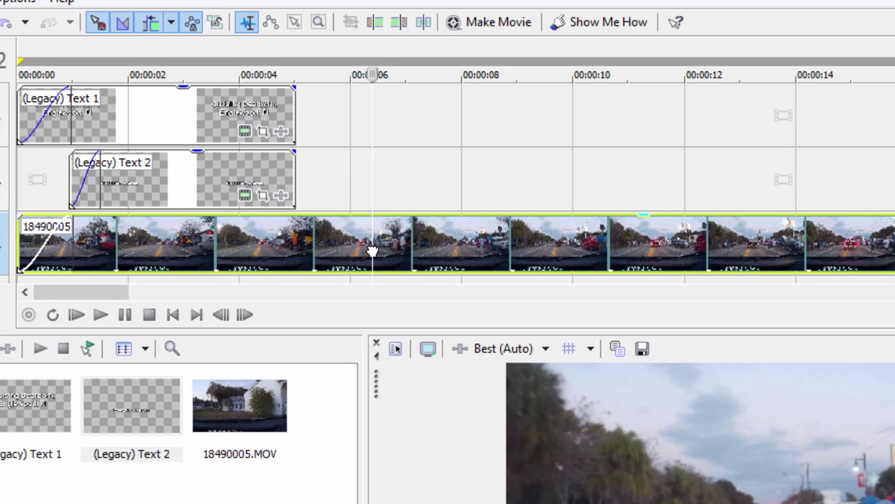
# Crop the dashcam clip in Pan/Crop to about 970.9x544, hiding the timestamp, and play it back
pyautogui.rightClick(371, 251)
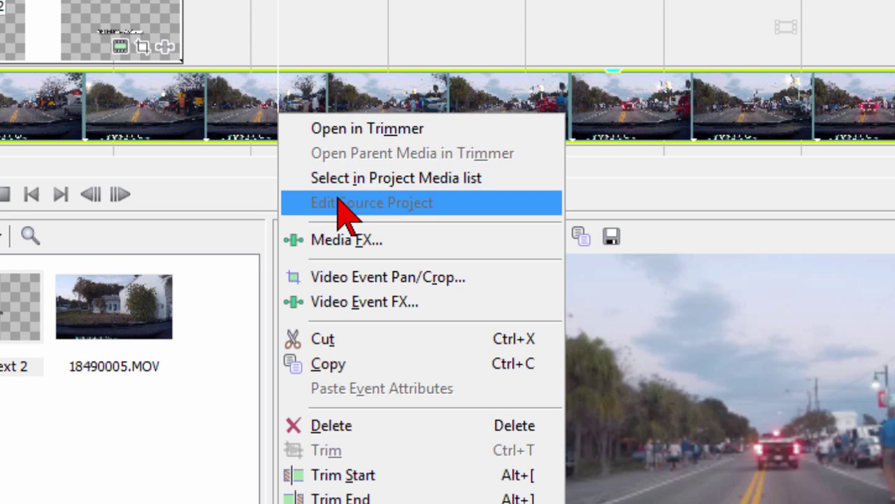
pyautogui.click(377, 277)
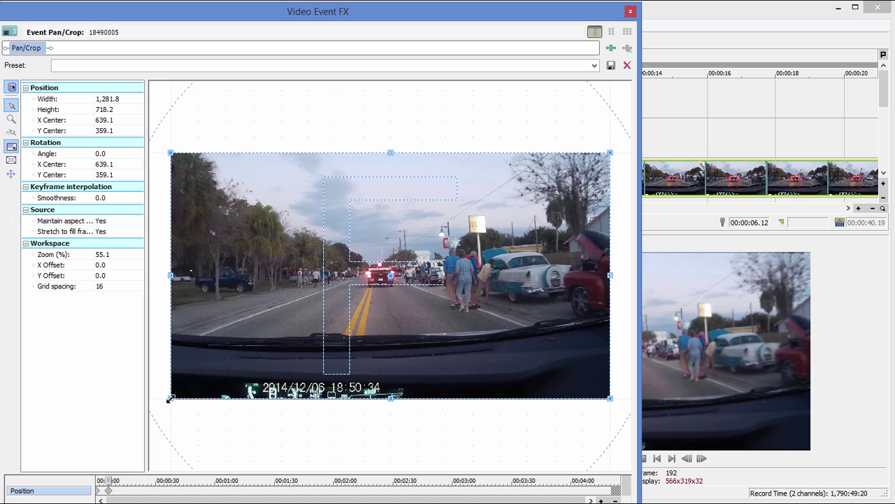
pyautogui.moveTo(171, 399); pyautogui.dragTo(266, 339)
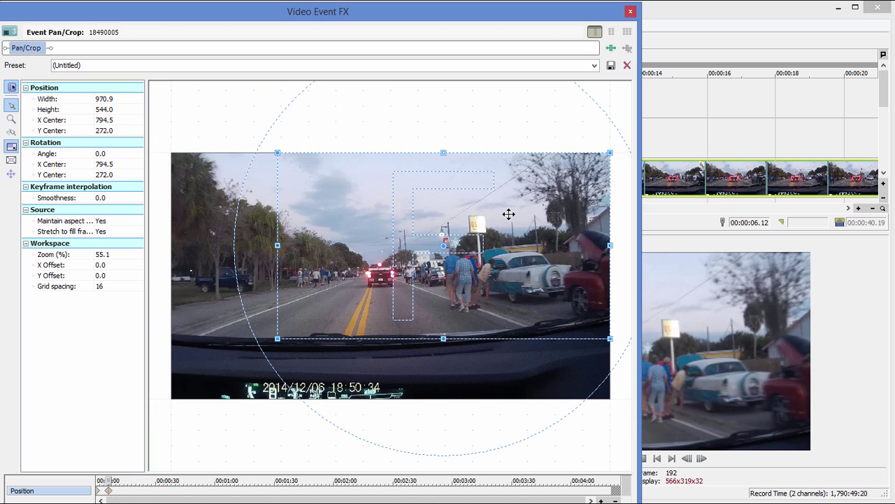
pyautogui.moveTo(509, 214); pyautogui.dragTo(454, 215)
pyautogui.press('Home')
pyautogui.click(631, 12)
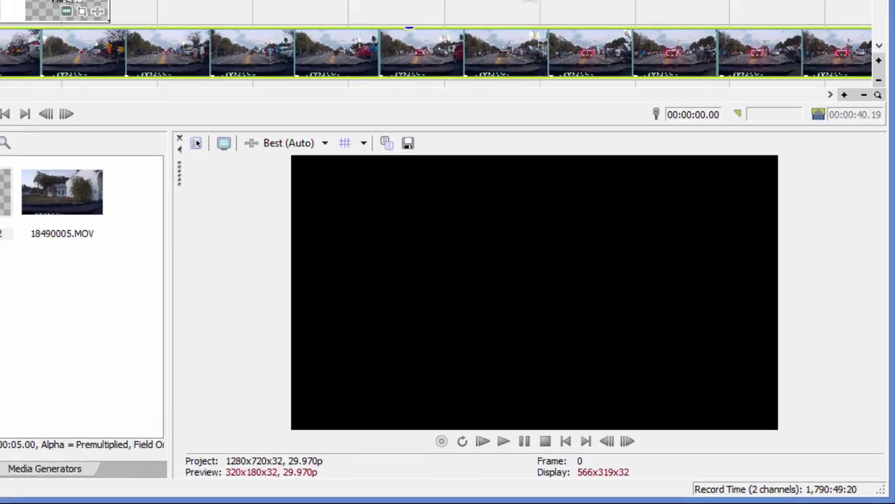
pyautogui.press('space')
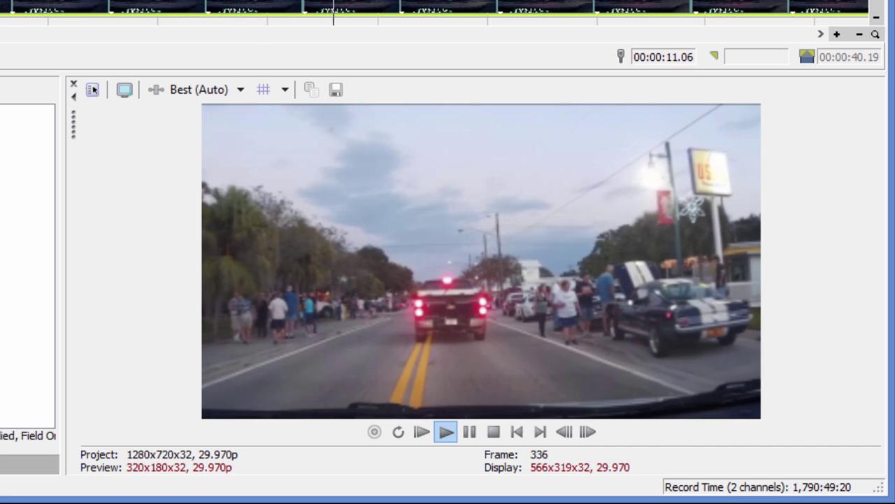
# Scrub with J/K/L to find the dull stretch and split the clip at 00:00:14.15
pyautogui.press('Return')
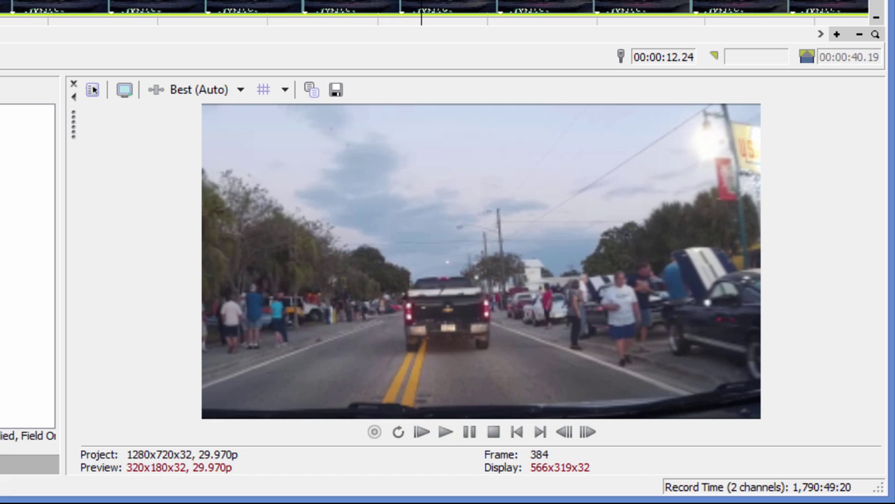
pyautogui.press('j')
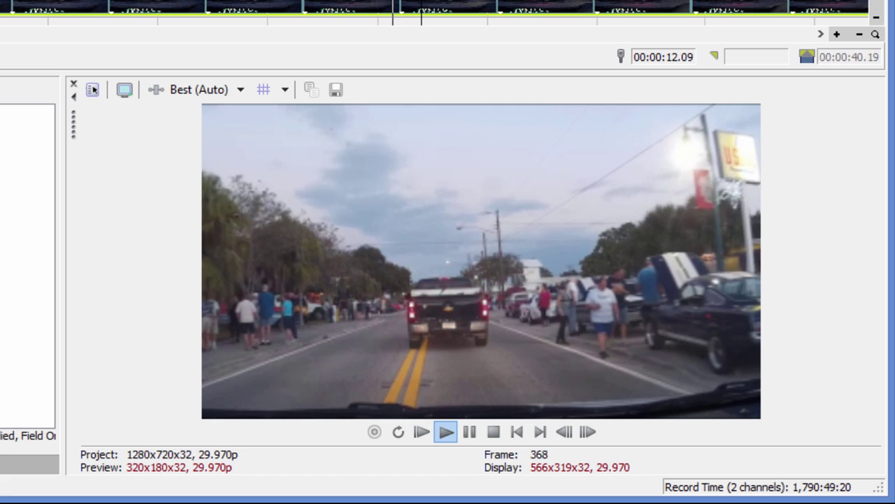
pyautogui.press('j')
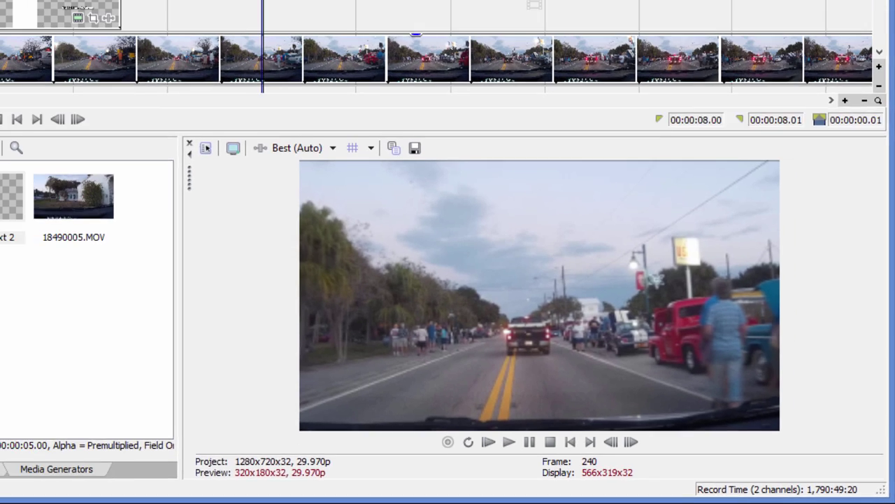
pyautogui.press('l')
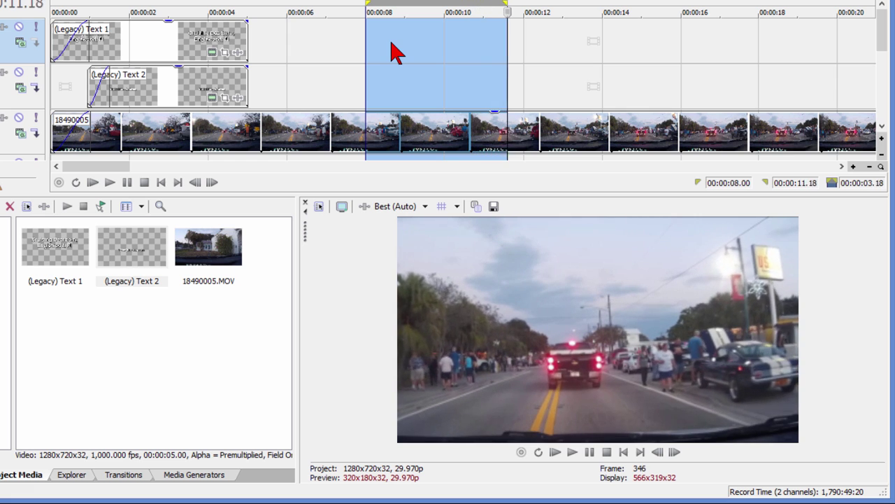
pyautogui.click(623, 56)
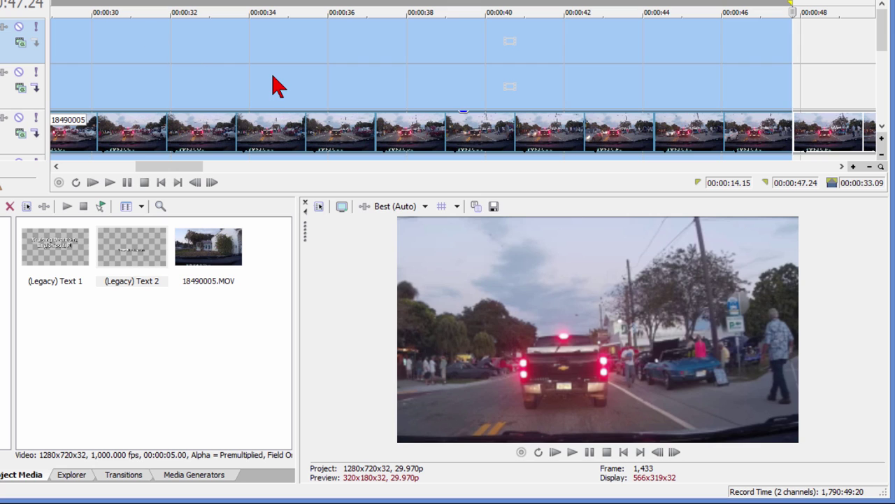
pyautogui.press('space')
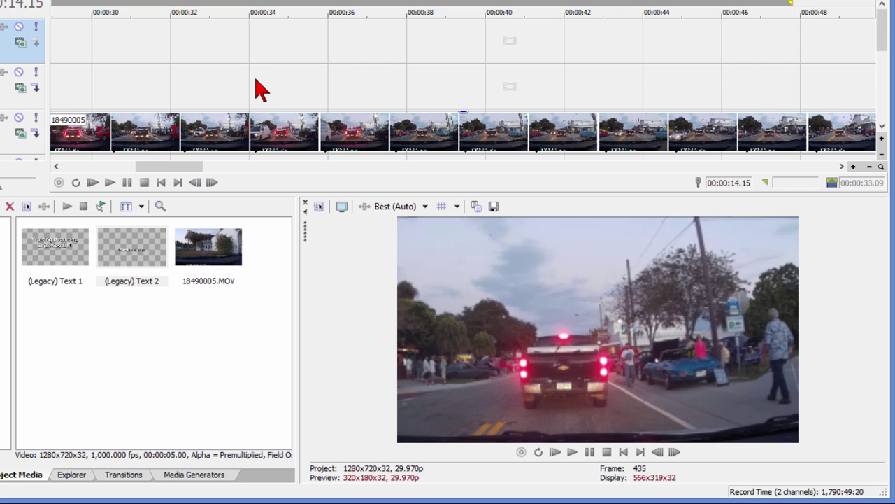
pyautogui.press('s')
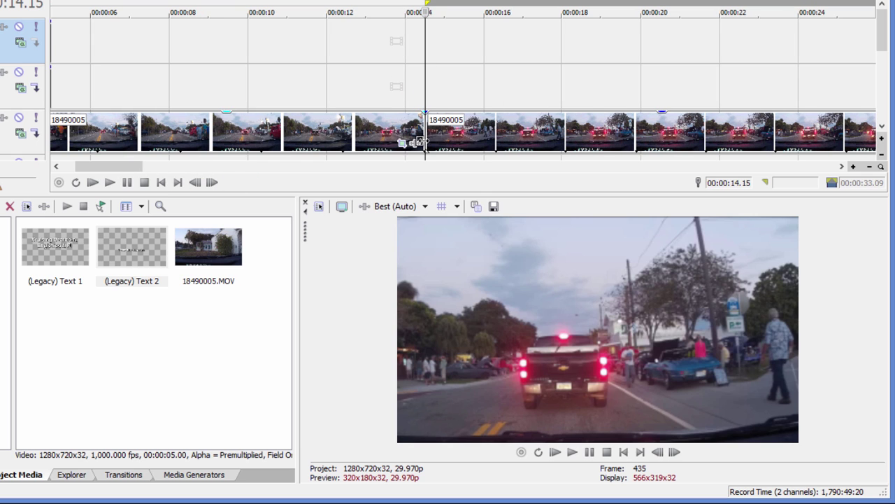
# Overlap the second dashcam clip onto the first for a crossfade, preview it, then fade out the video's end
pyautogui.click(401, 94)
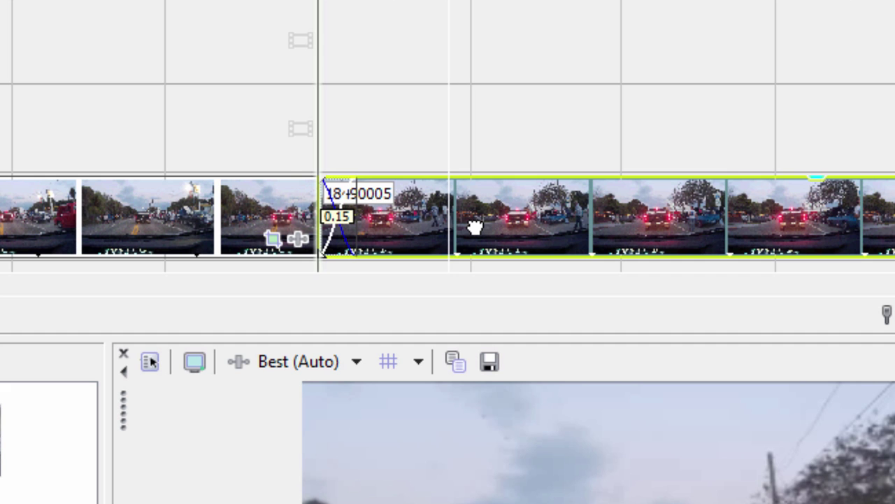
pyautogui.moveTo(475, 226); pyautogui.dragTo(464, 226)
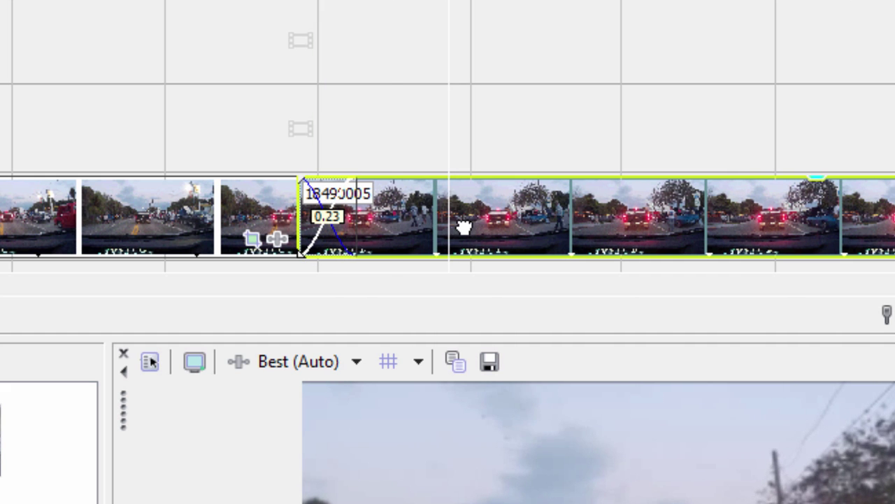
pyautogui.click(245, 145)
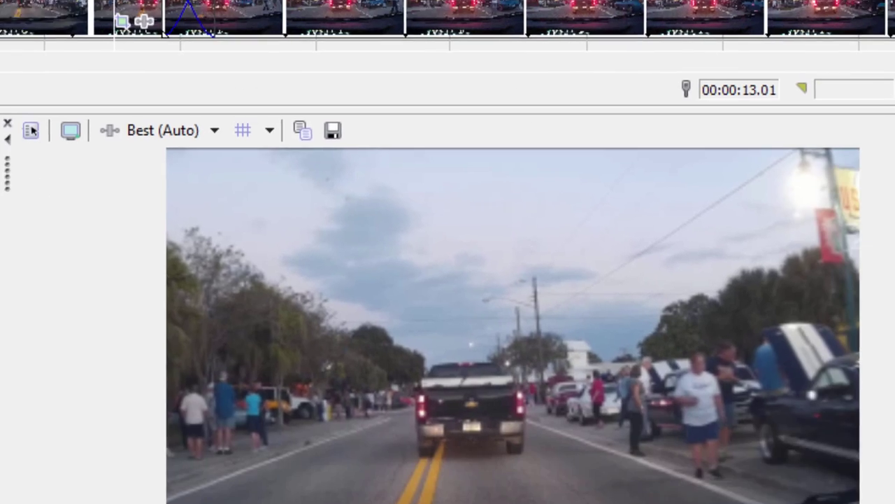
pyautogui.press('space')
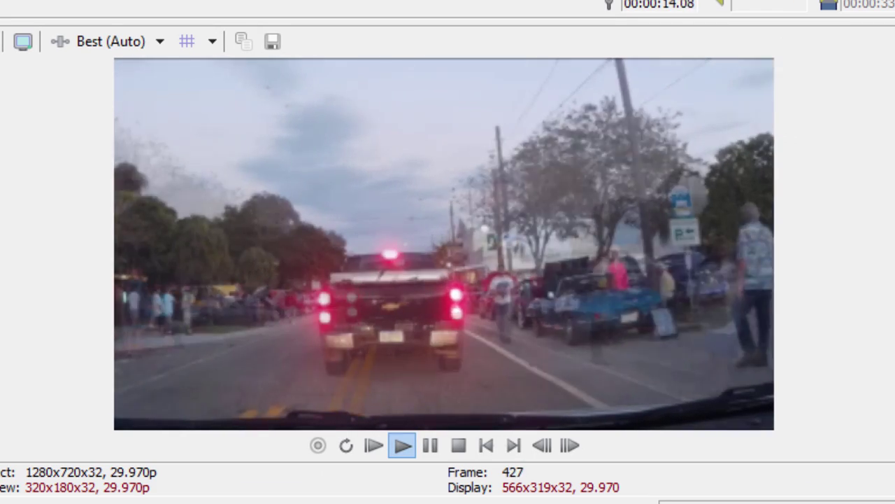
pyautogui.press('Return')
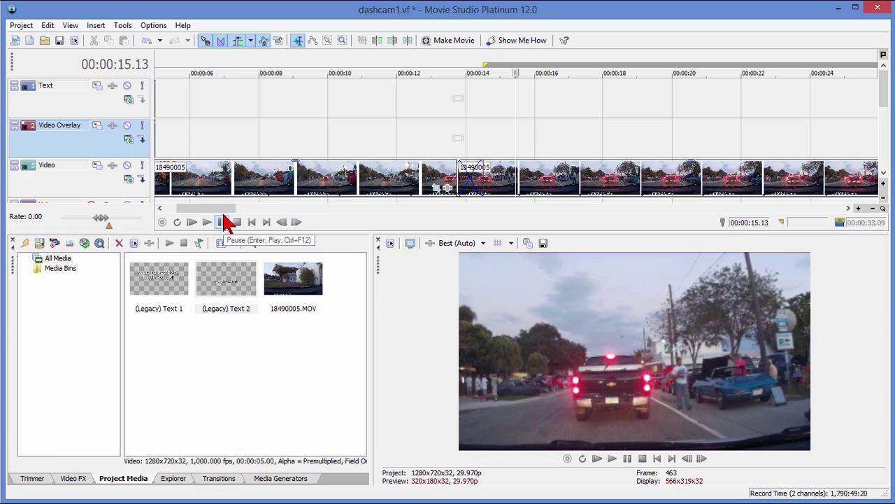
pyautogui.moveTo(363, 209); pyautogui.dragTo(685, 209)
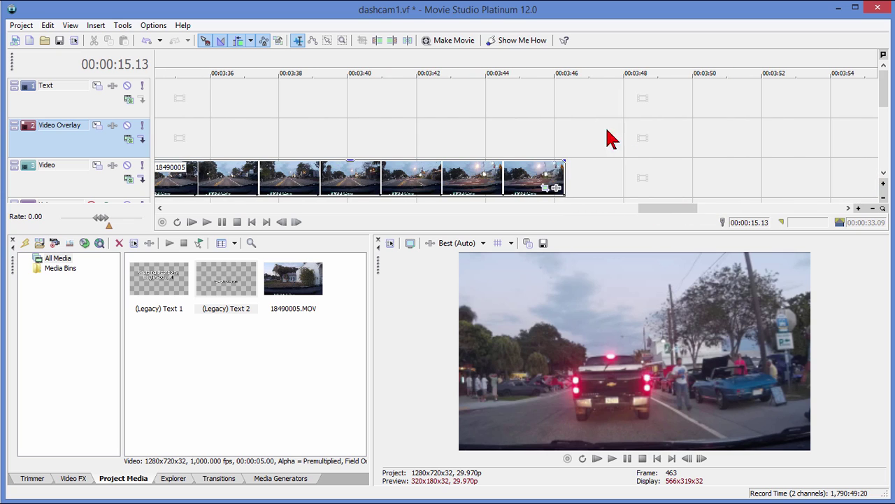
pyautogui.moveTo(567, 160); pyautogui.dragTo(521, 160)
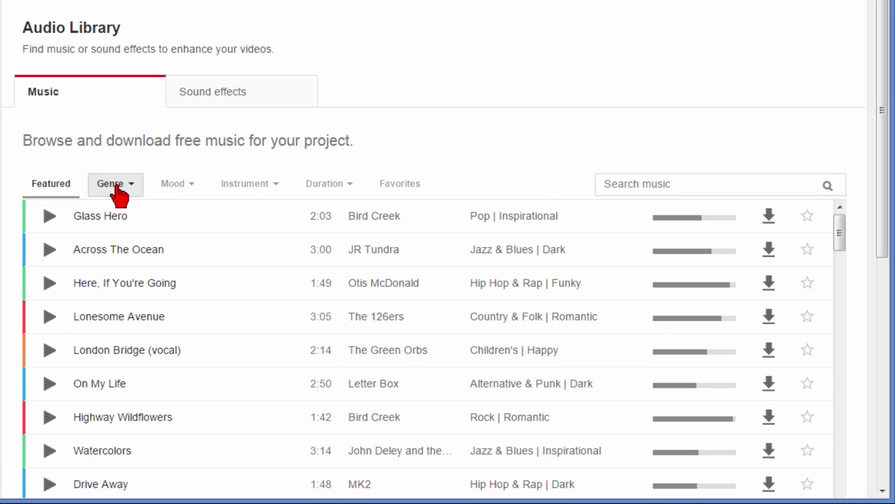
# Filter the Audio Library music list to the Jazz & Blues genre
pyautogui.click(117, 187)
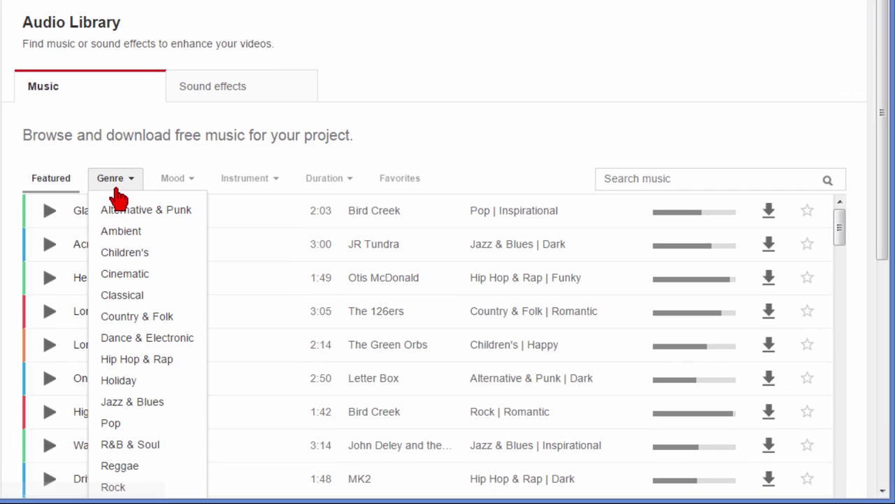
pyautogui.click(154, 403)
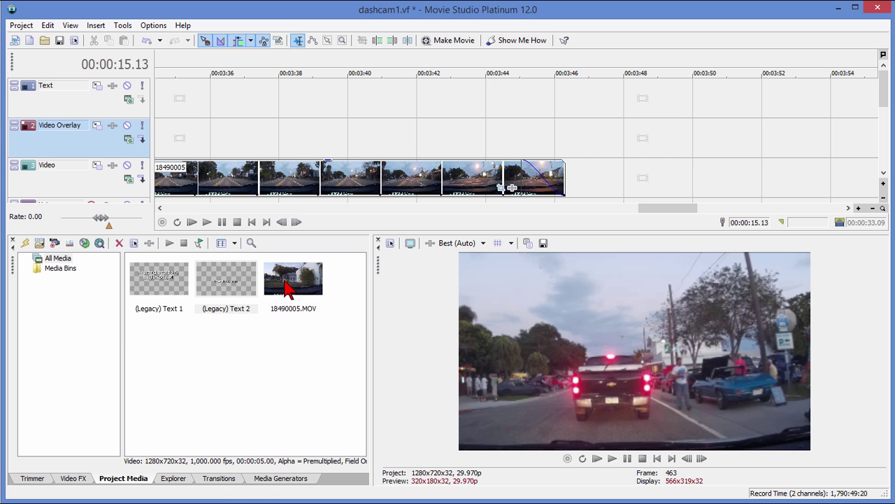
# Import Bar_Crawl.mp3 from the Downloads folder into the project media
pyautogui.click(20, 27)
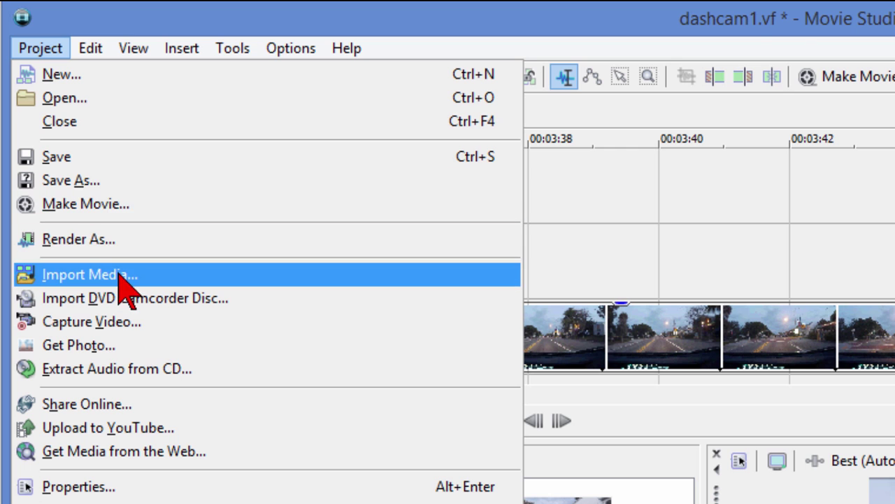
pyautogui.click(122, 278)
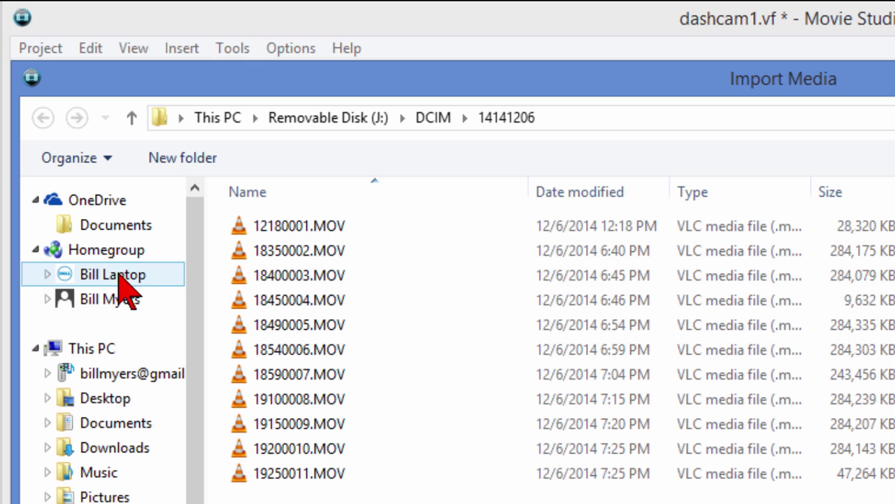
pyautogui.click(125, 449)
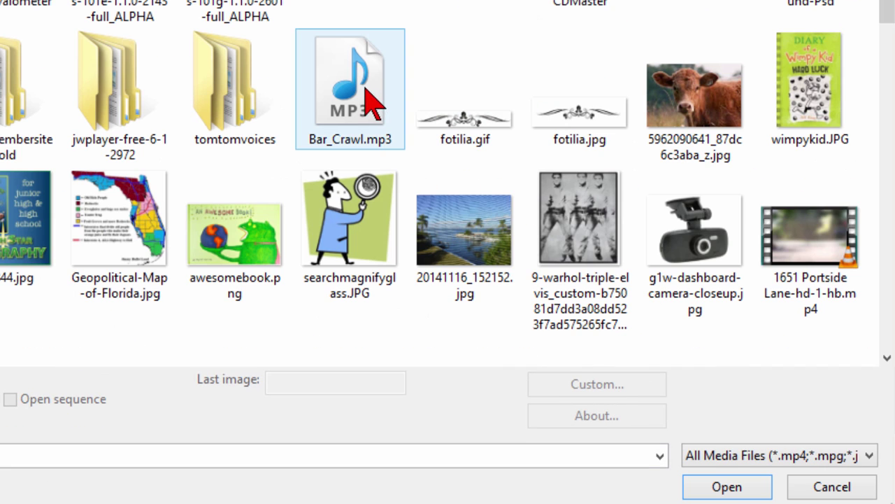
pyautogui.click(371, 105)
pyautogui.click(728, 486)
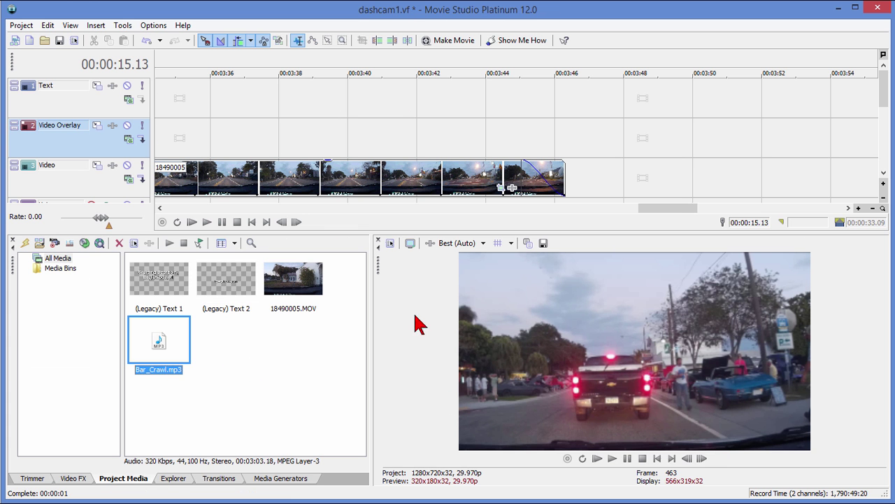
# Place Bar_Crawl.mp3 from the project media onto the Voice track
pyautogui.click(887, 91)
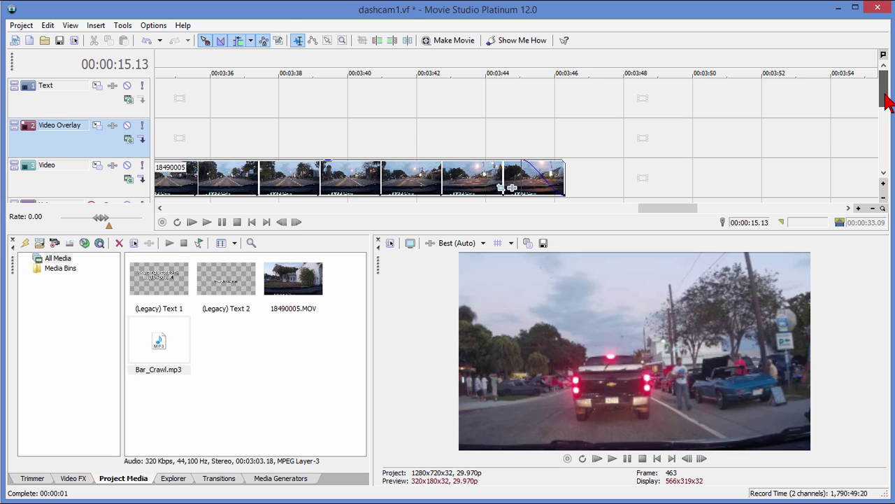
pyautogui.moveTo(885, 95); pyautogui.dragTo(885, 101)
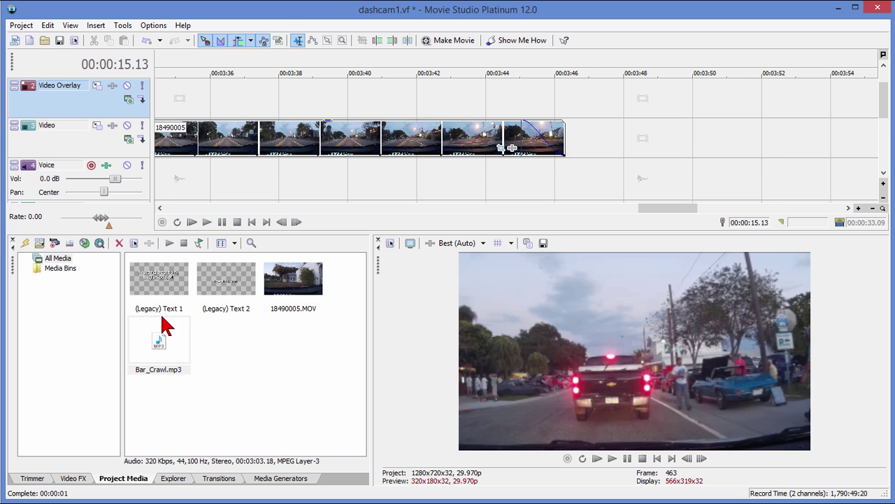
pyautogui.moveTo(683, 214); pyautogui.dragTo(544, 215)
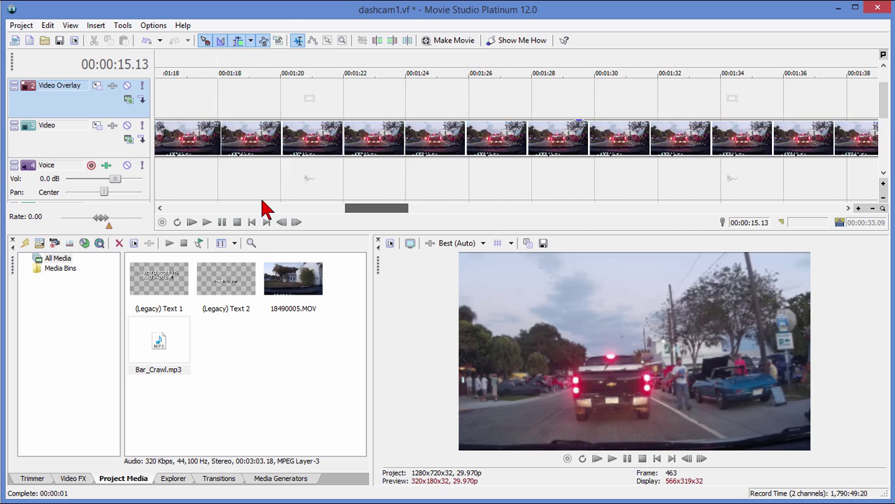
pyautogui.moveTo(259, 207); pyautogui.dragTo(160, 210)
pyautogui.click(160, 367)
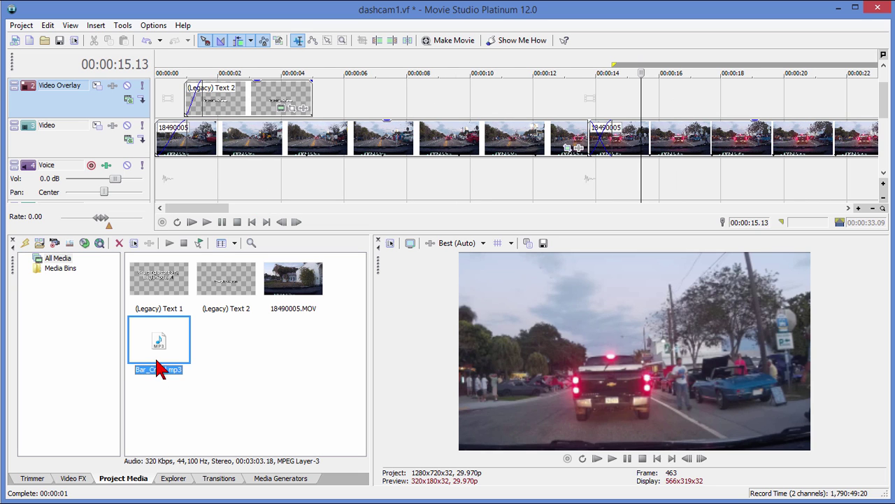
pyautogui.moveTo(167, 308); pyautogui.dragTo(159, 183)
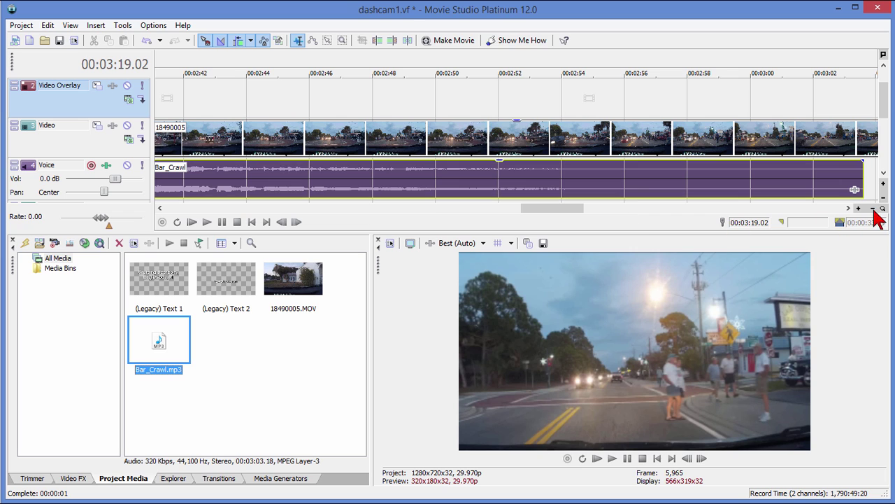
# Trim the video event to end where the music ends, then play the project from the start
pyautogui.click(875, 210)
pyautogui.click(874, 210)
pyautogui.click(874, 210)
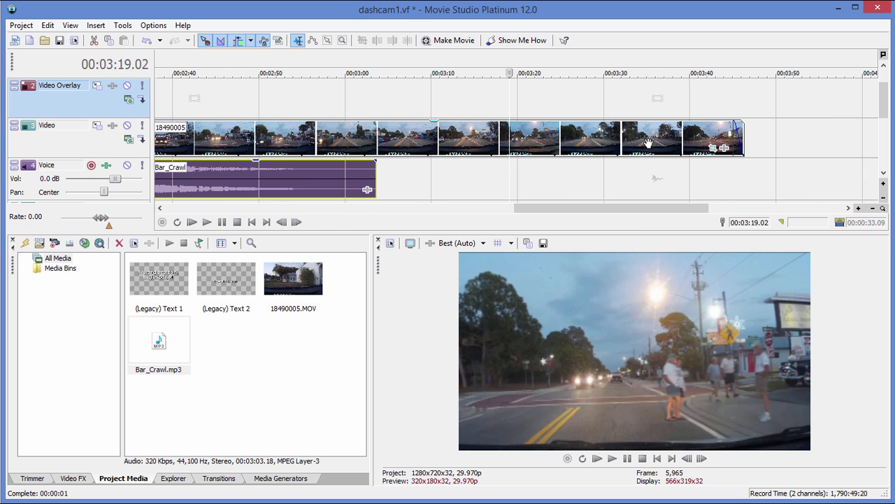
pyautogui.moveTo(743, 135); pyautogui.dragTo(306, 135)
pyautogui.moveTo(626, 208); pyautogui.dragTo(184, 248)
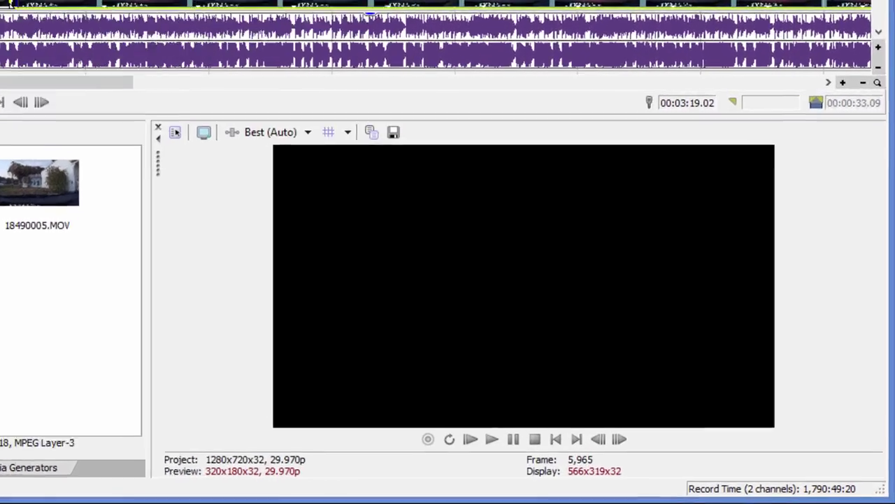
pyautogui.click(192, 222)
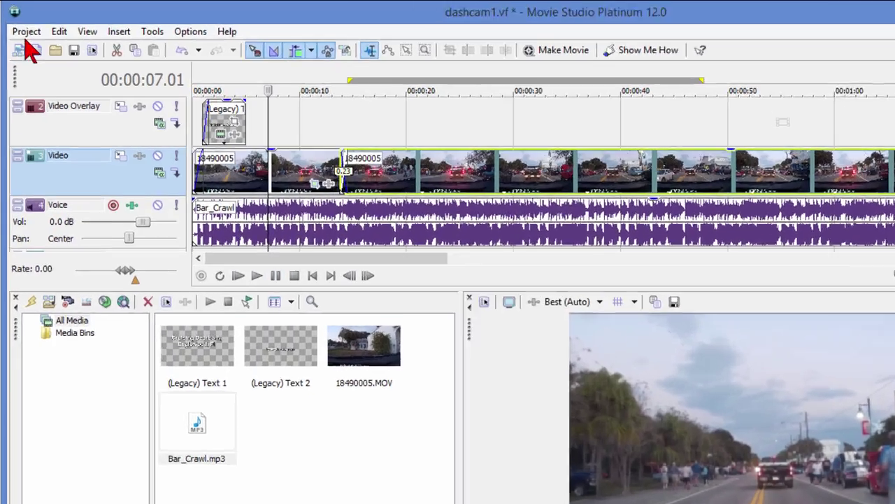
# Save the project as dashcam1.vf with Copy media with project and full source media copied
pyautogui.click(21, 26)
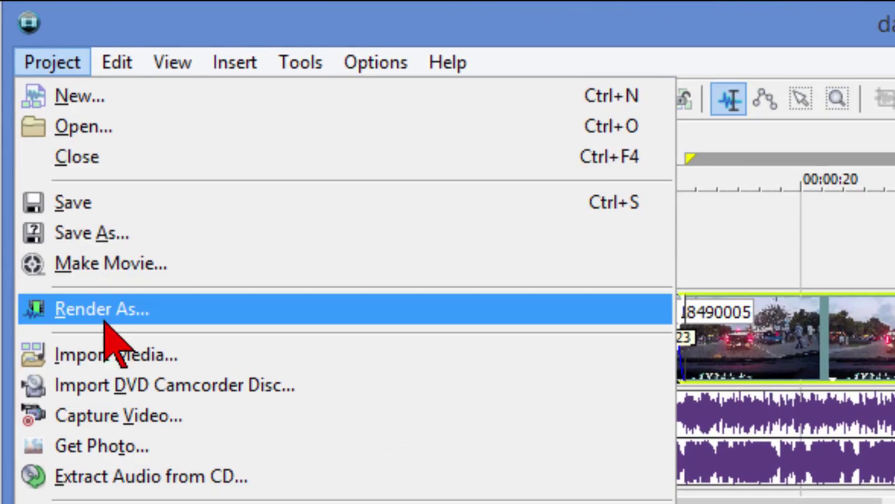
pyautogui.click(108, 240)
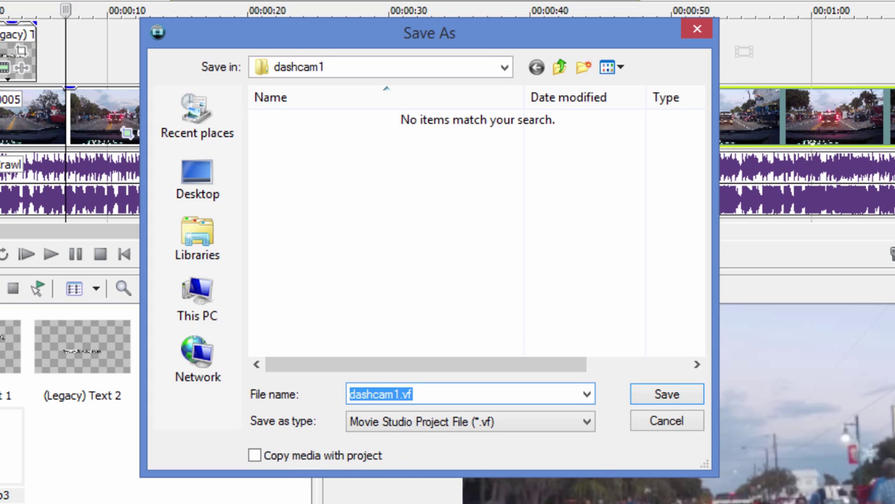
pyautogui.click(254, 458)
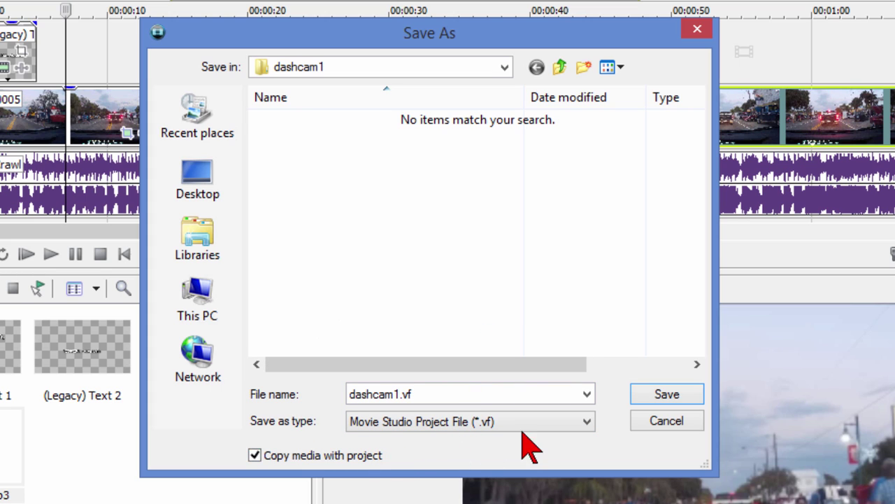
pyautogui.click(661, 397)
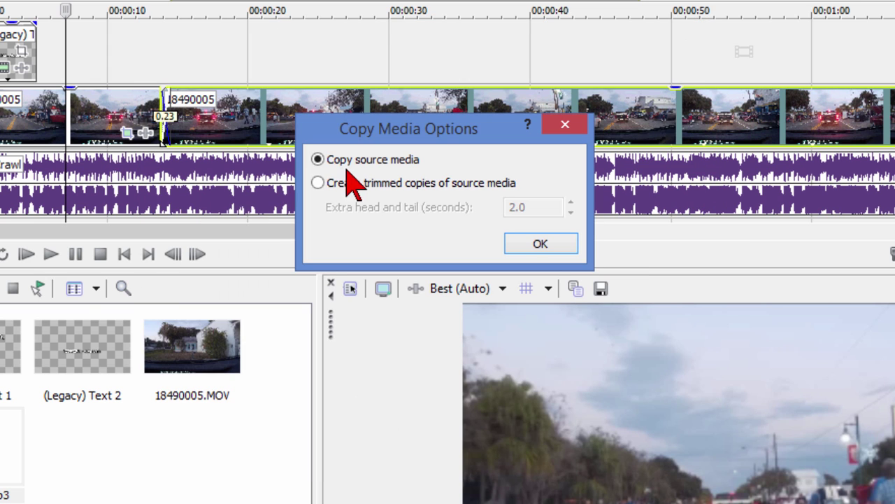
pyautogui.click(542, 244)
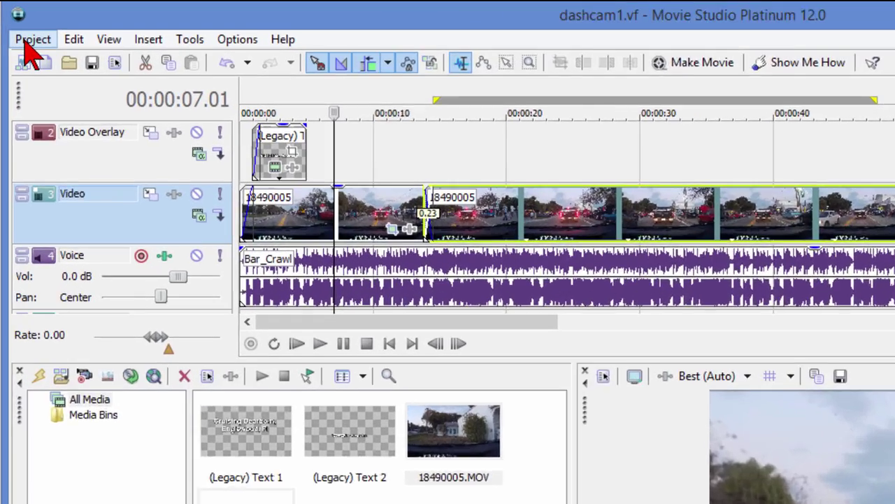
# Render the whole project to dashcam1.mp4 with the MainConcept AVC/AAC Internet HD 720p template
pyautogui.click(19, 26)
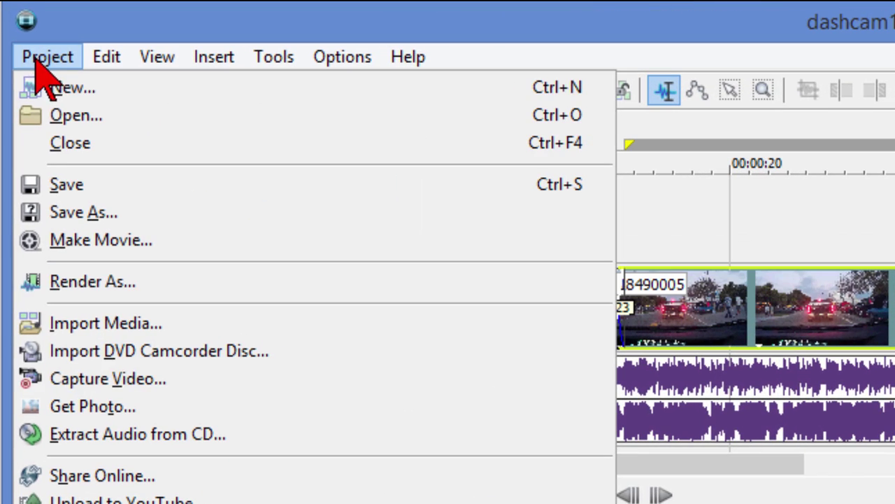
pyautogui.click(91, 291)
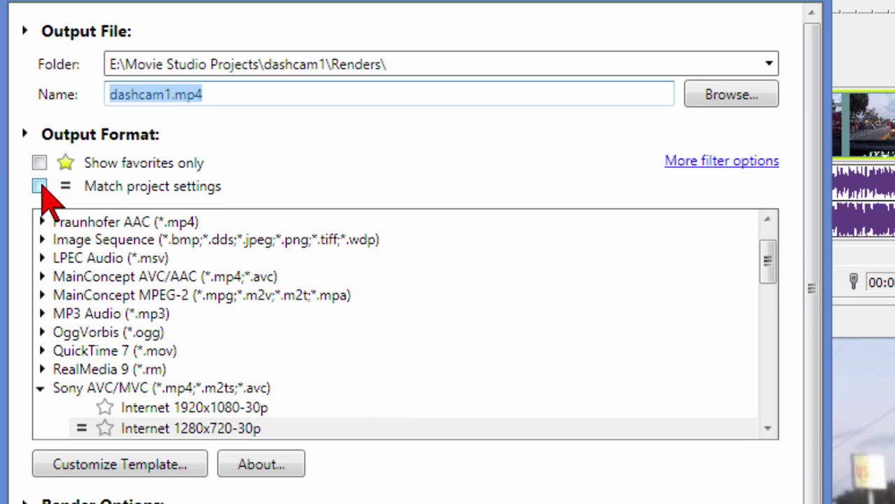
pyautogui.click(39, 186)
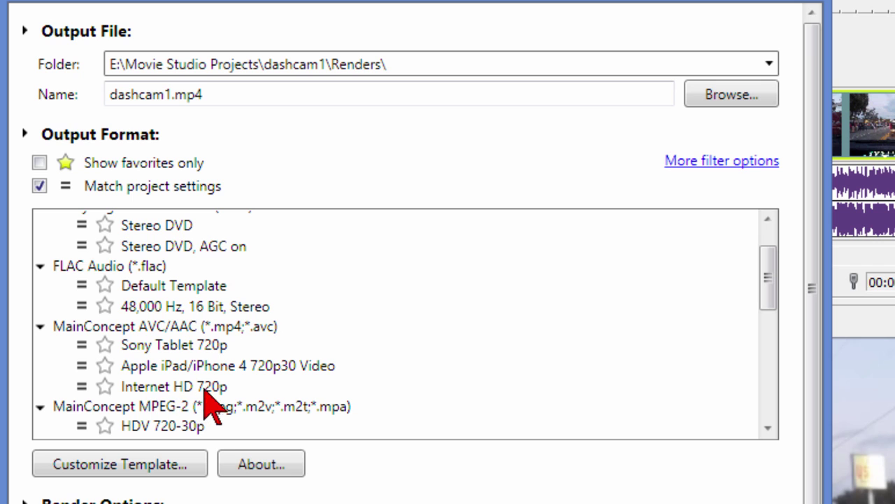
pyautogui.click(130, 385)
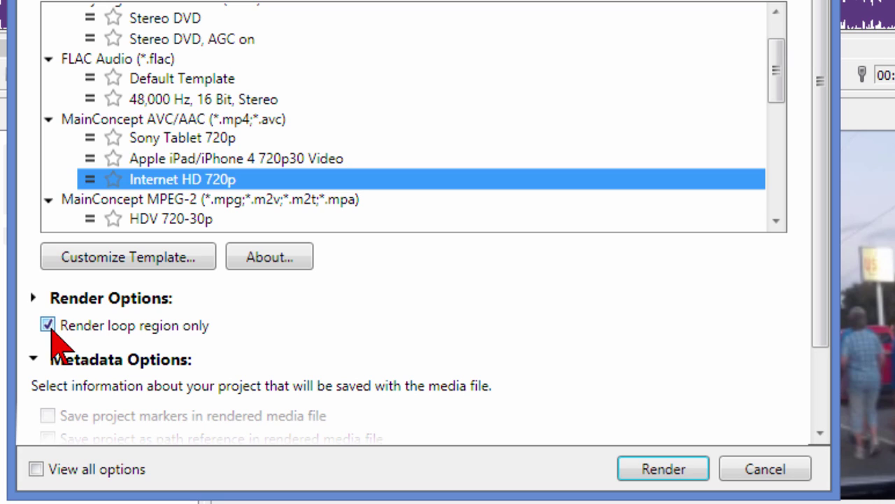
pyautogui.click(48, 326)
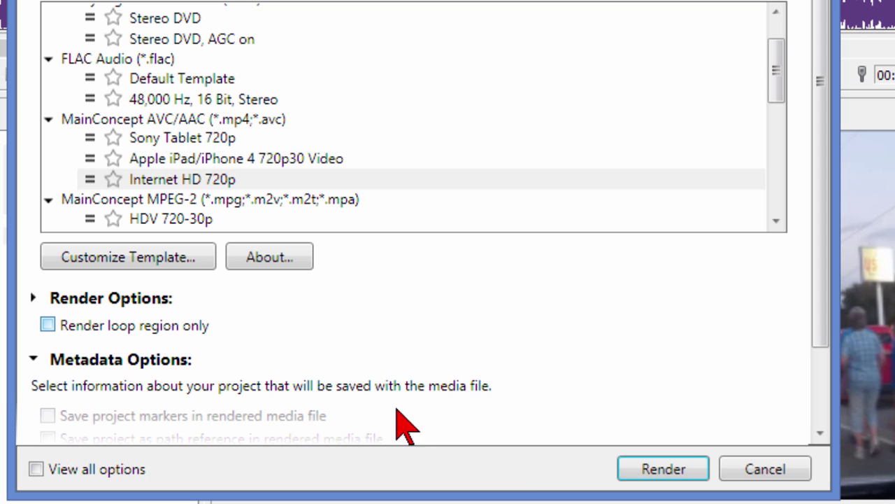
pyautogui.click(668, 469)
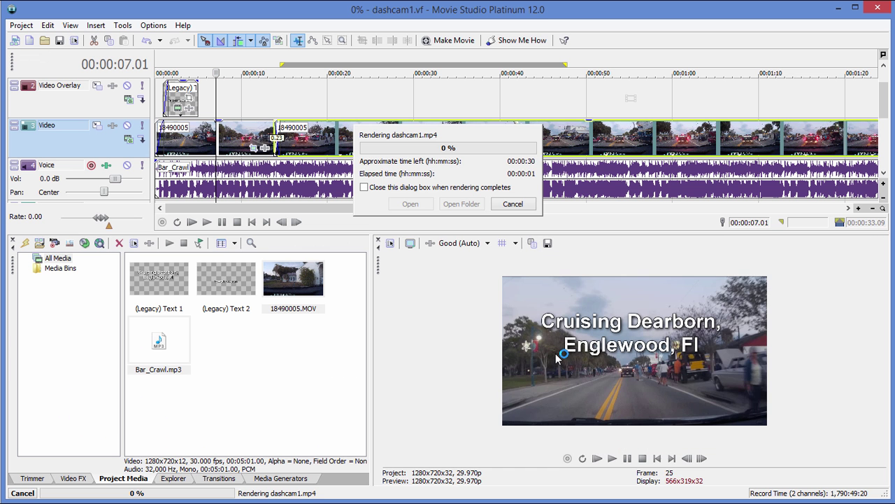